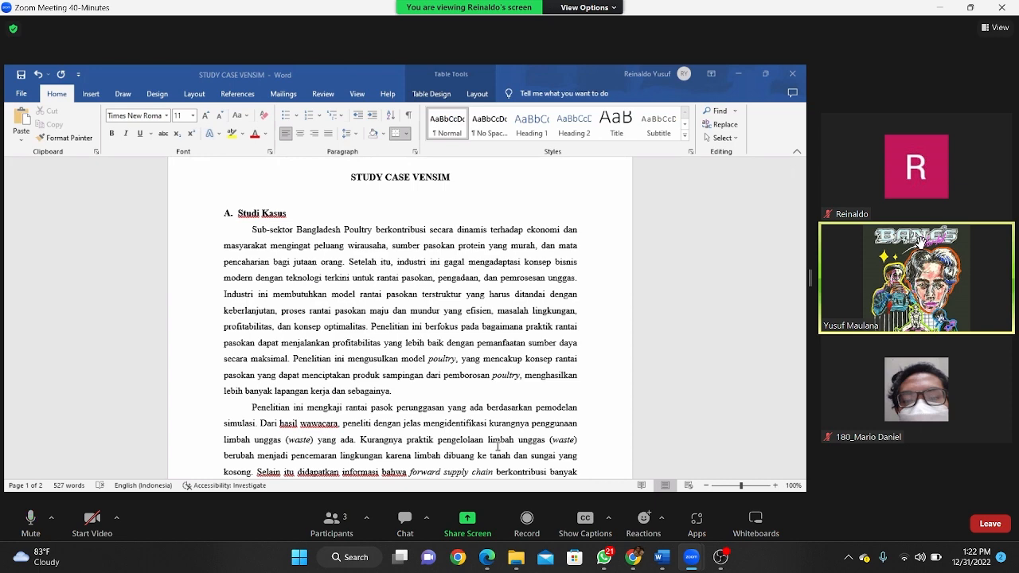
- Read through the Studi Kasus section of the Vensim poultry case study down to the start of the data table
scroll(497, 445, "down", 4)
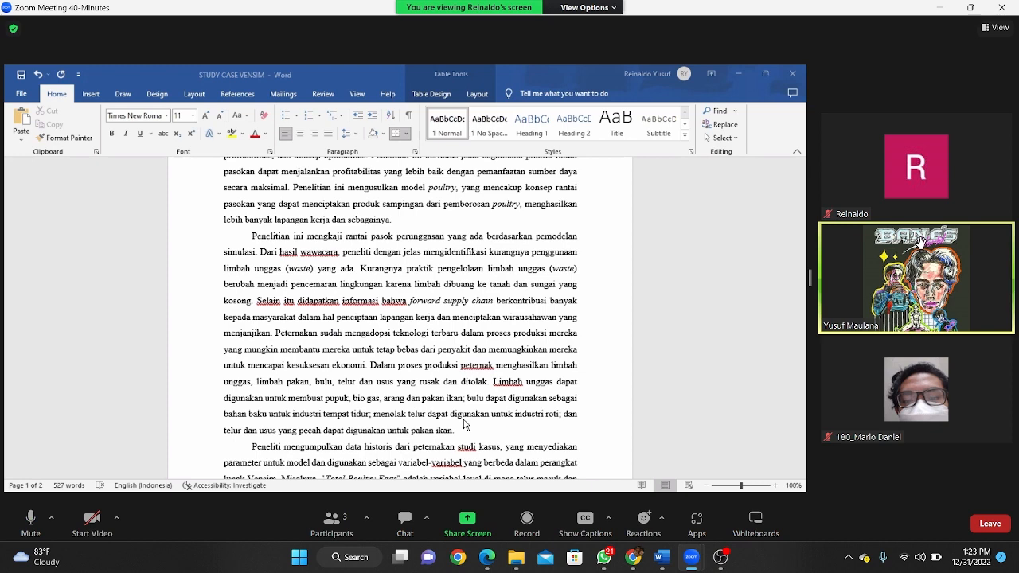
scroll(465, 425, "down", 5)
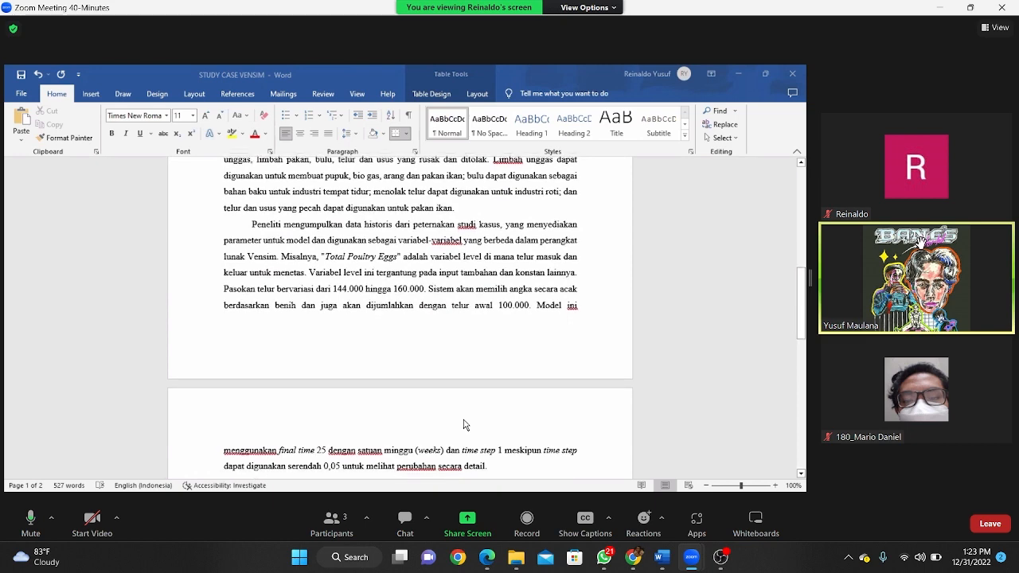
scroll(464, 425, "down", 1)
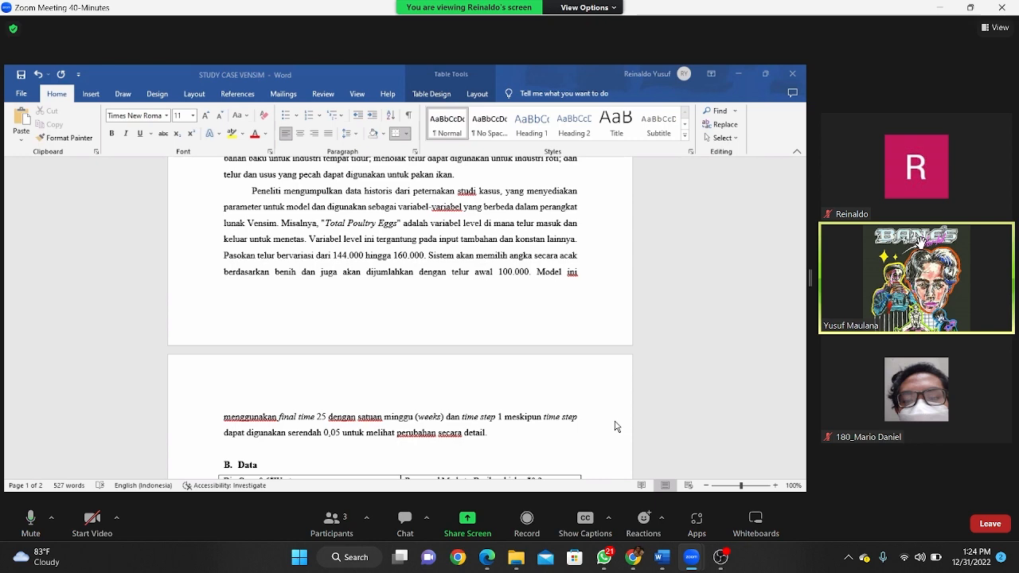
scroll(615, 427, "down", 6)
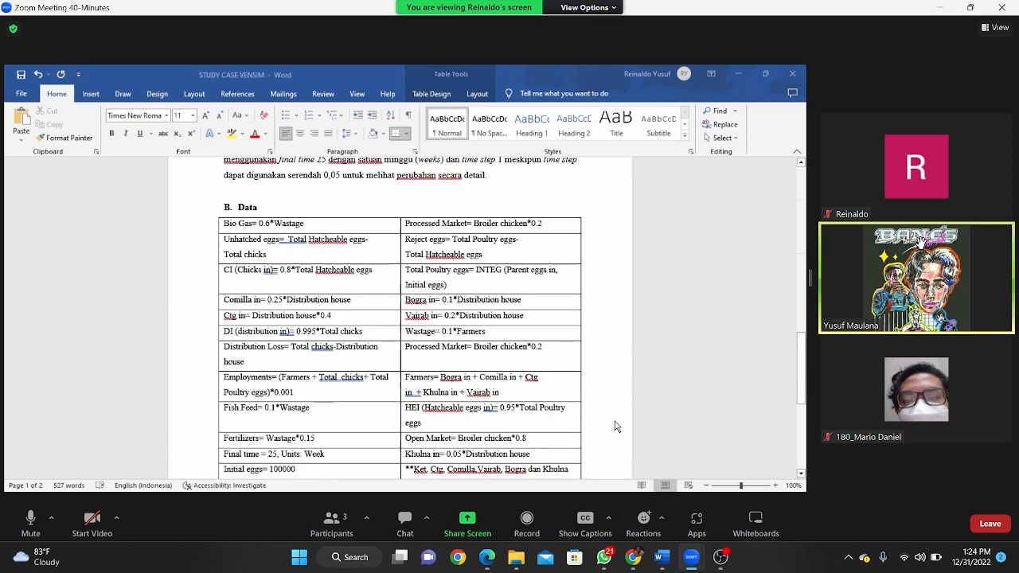
- Mute the meeting microphone and review the Data section's table of variable equations through the Parent egg dist lookup
left_click(31, 521)
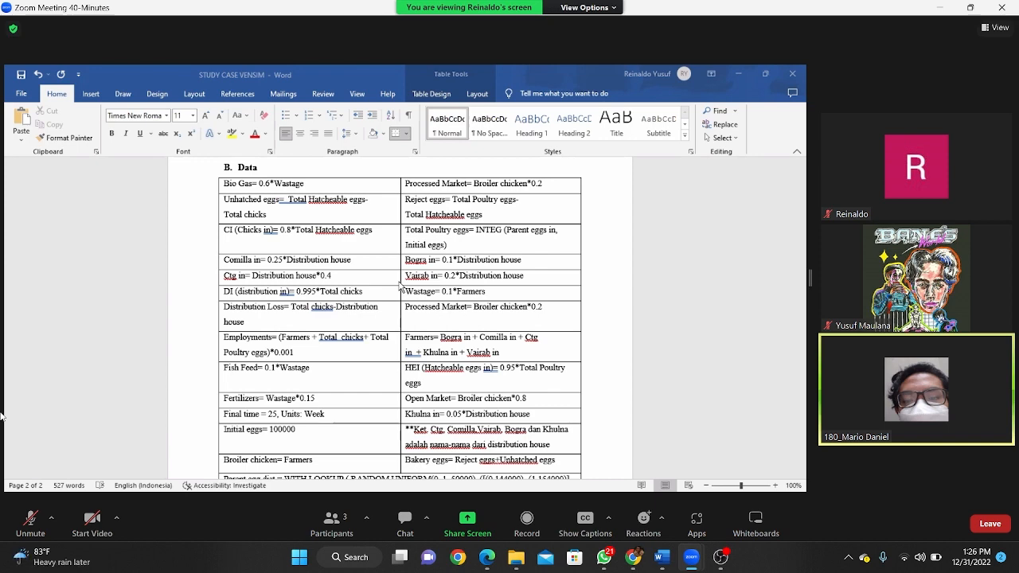
scroll(400, 287, "down", 3)
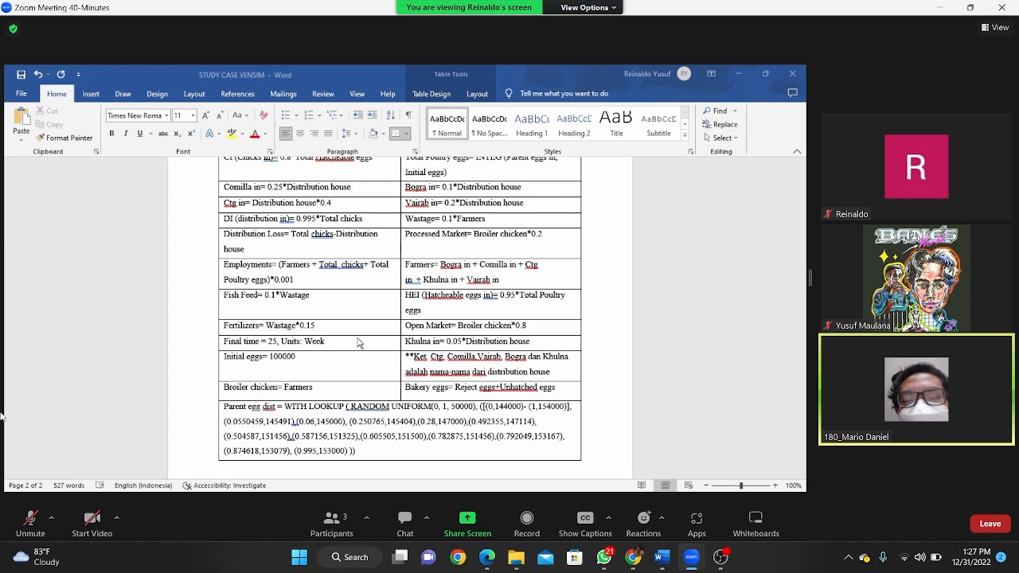
scroll(358, 343, "down", 1)
scroll(358, 343, "down", 5)
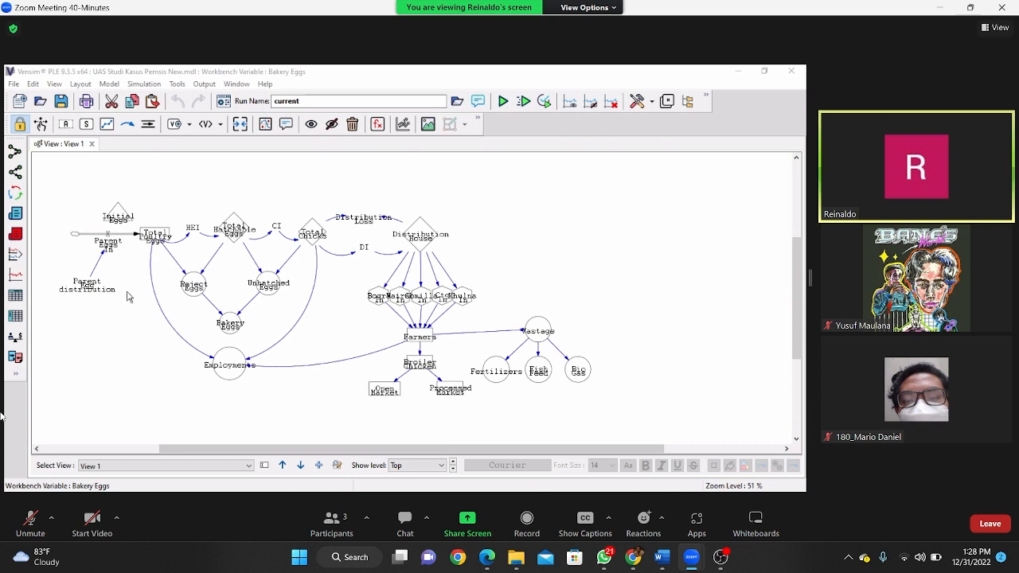
- Examine the poultry supply chain diagram in Vensim, from the egg inputs through the distribution house to farmers and wastage
scroll(129, 296, "up", 1)
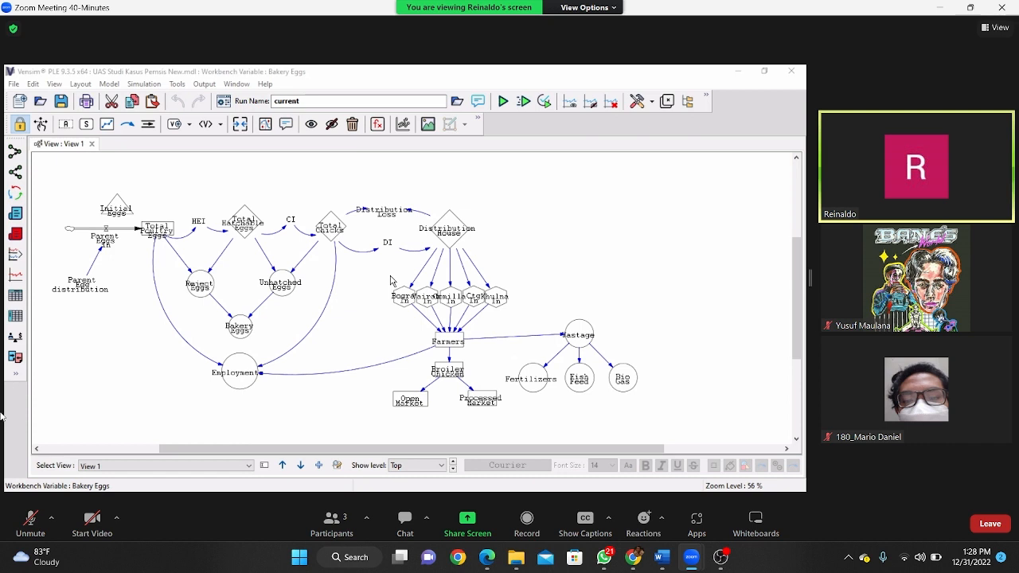
mouse_move(400, 309)
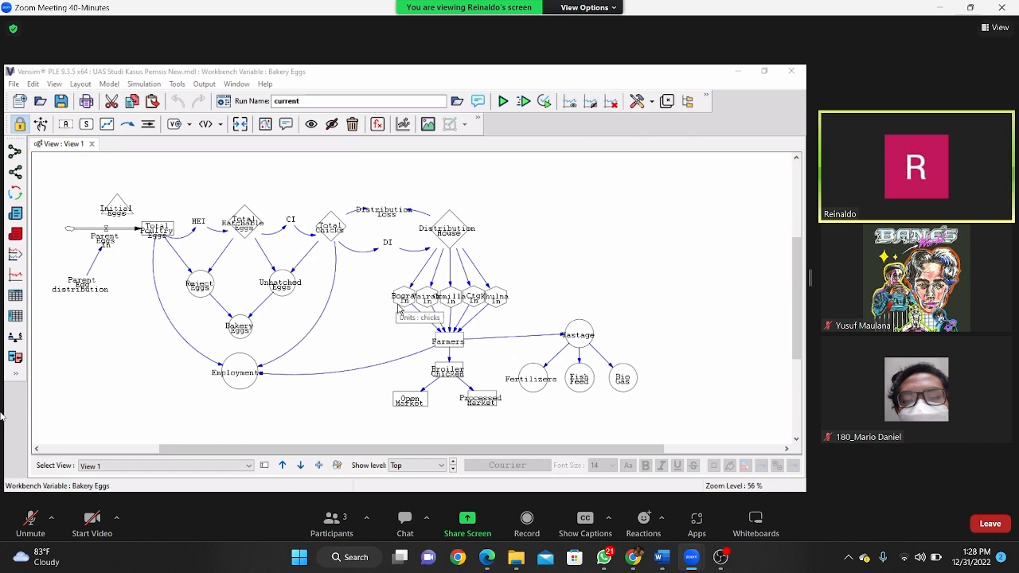
scroll(400, 309, "up", 1)
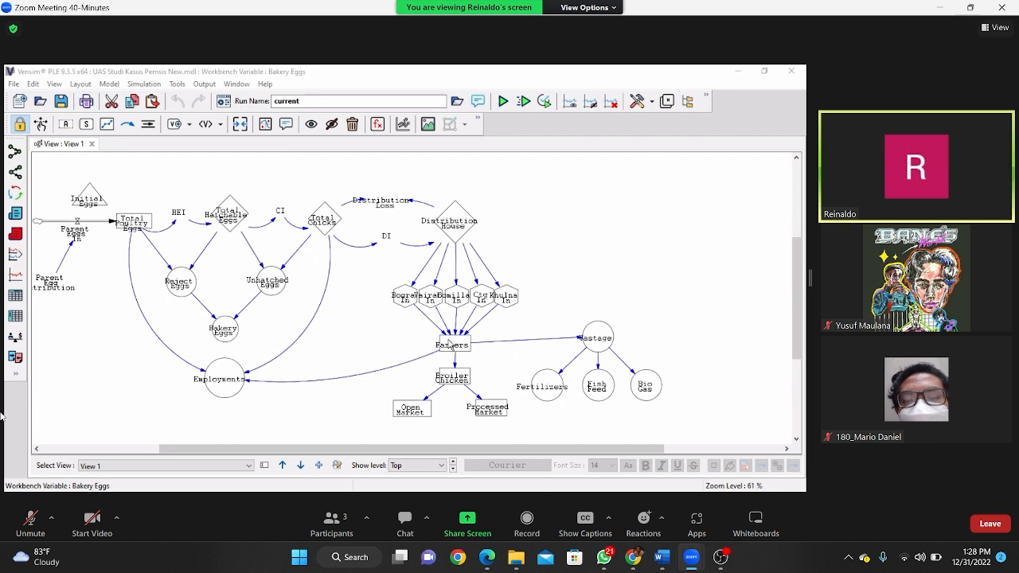
mouse_move(450, 345)
left_click_drag(346, 236, 451, 253)
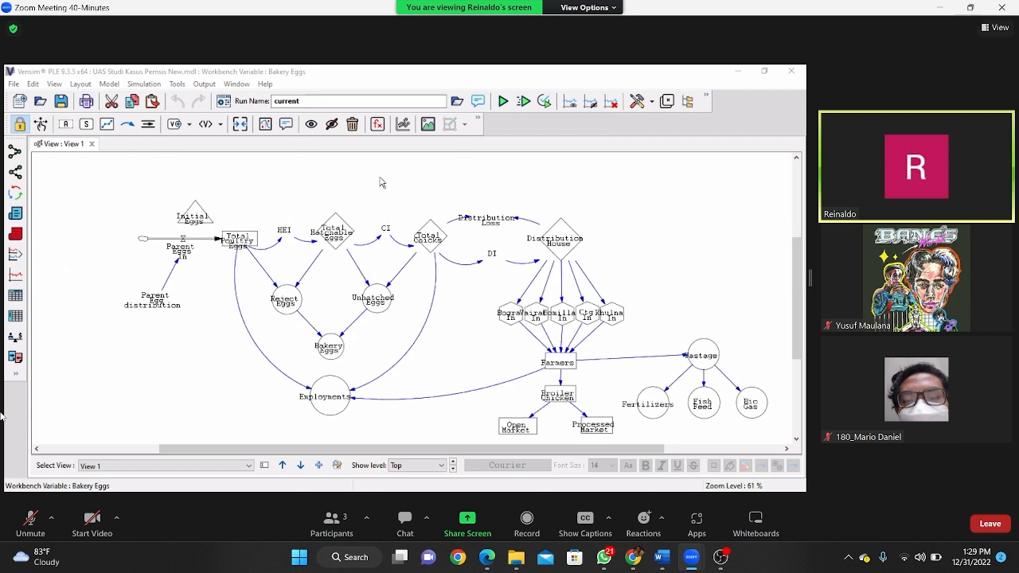
- Inspect the equations of Parent Egg distribution and Parent Eggs In, closing each without changes
left_click(376, 123)
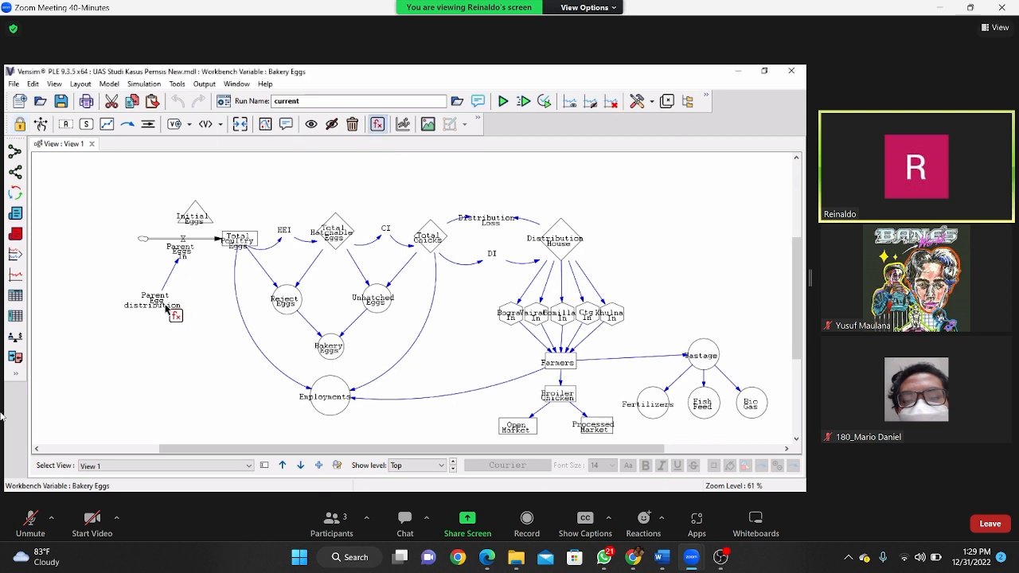
left_click(166, 310)
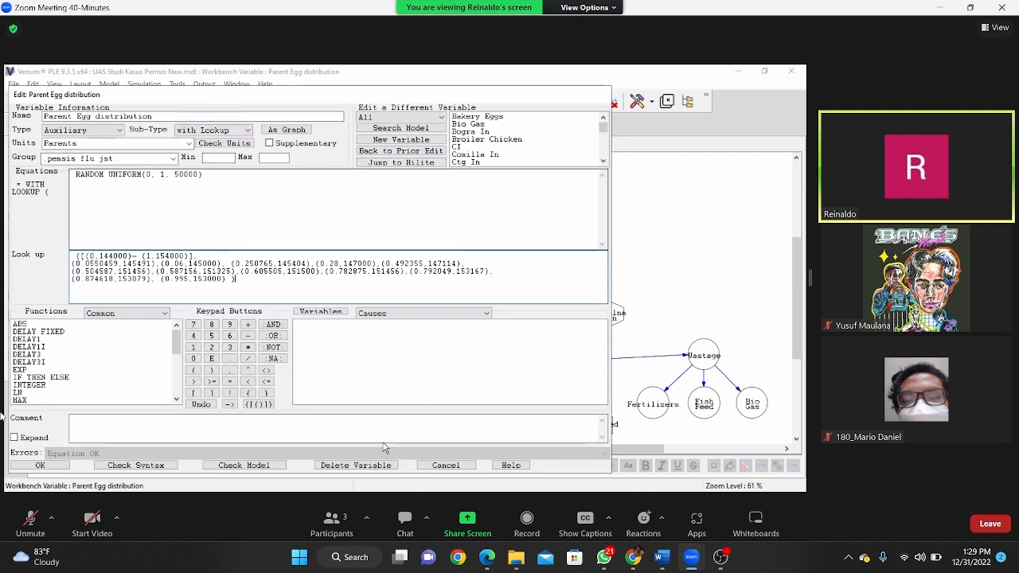
left_click(421, 466)
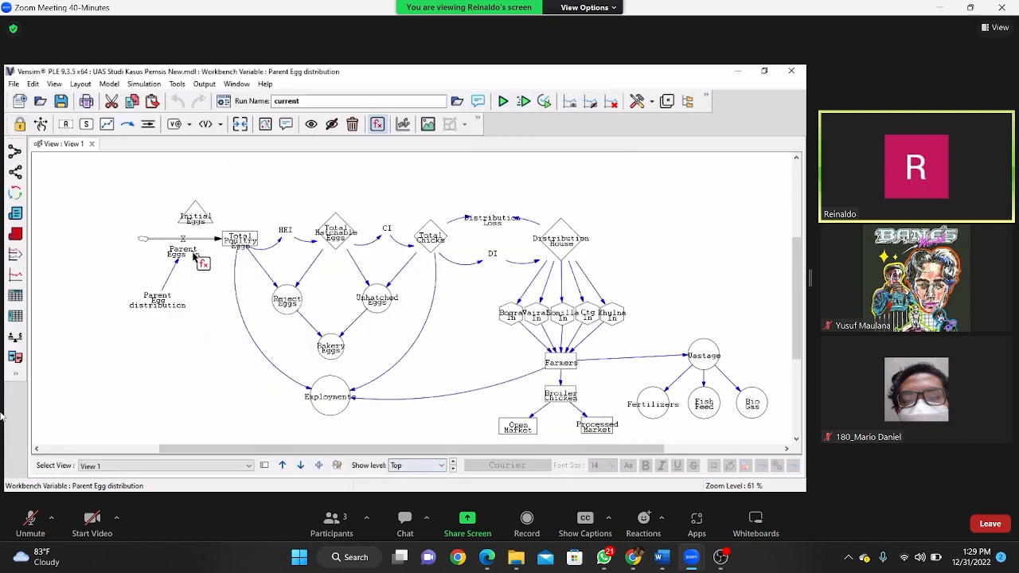
left_click(191, 253)
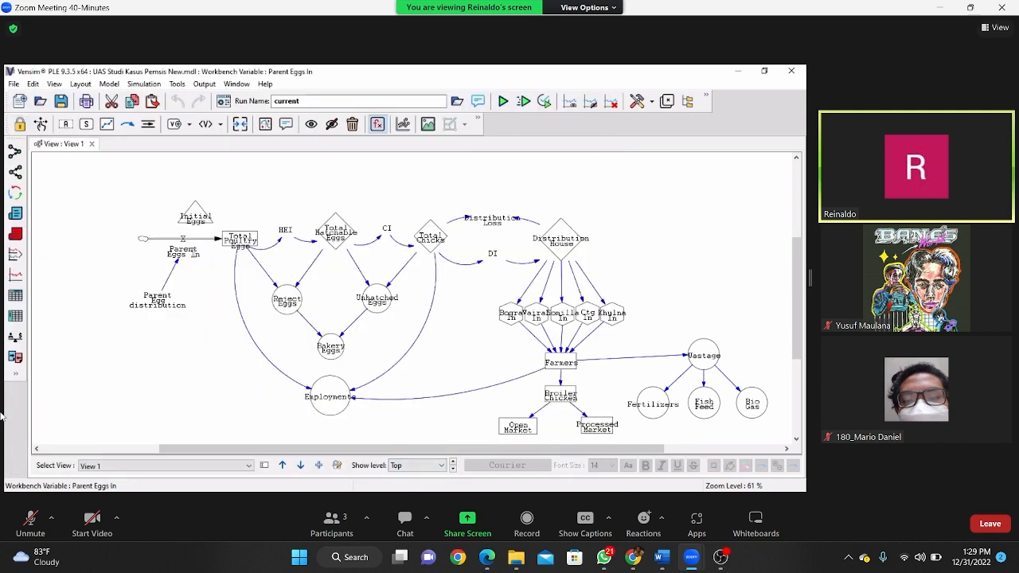
left_click(192, 253)
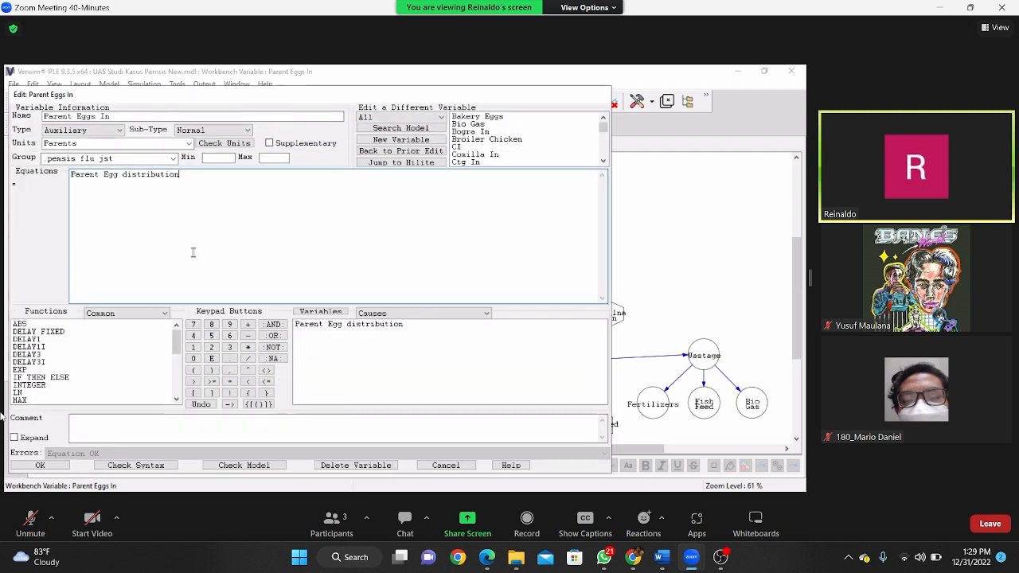
left_click(446, 465)
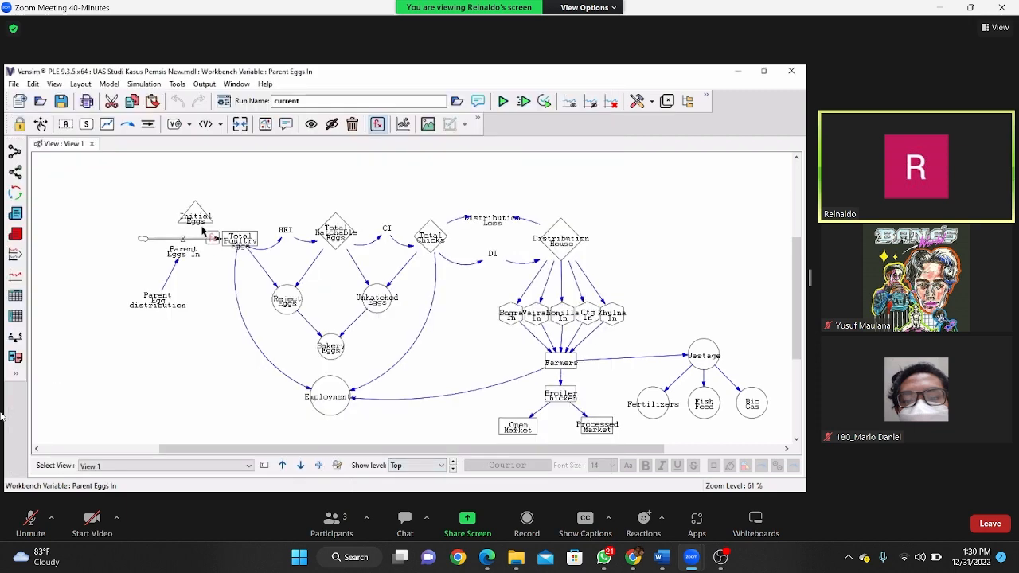
- Inspect the equation of Initial Eggs and the integral and initial value of Total Poultry Eggs, without changing either
left_click(199, 217)
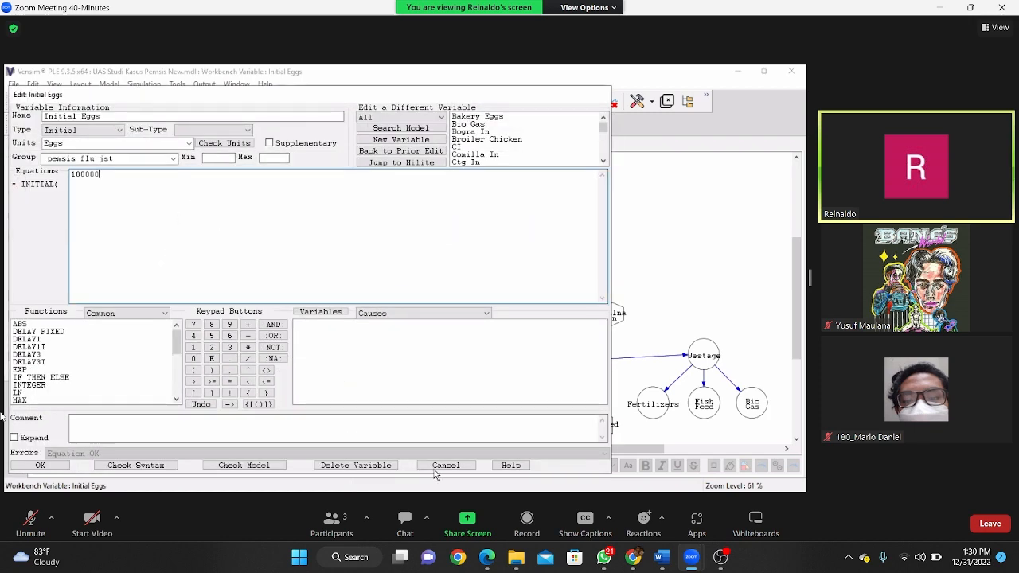
key("Escape")
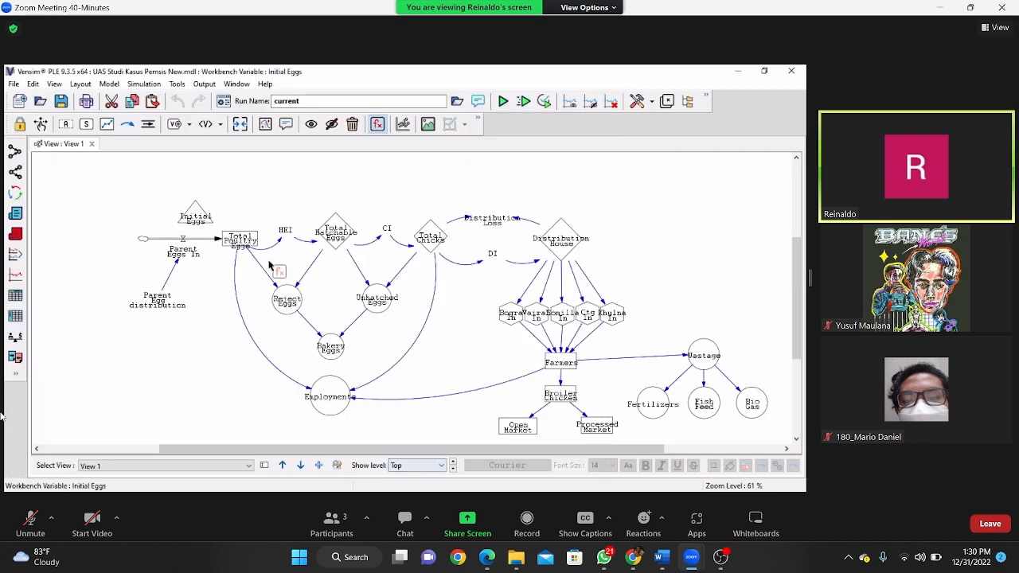
left_click(241, 240)
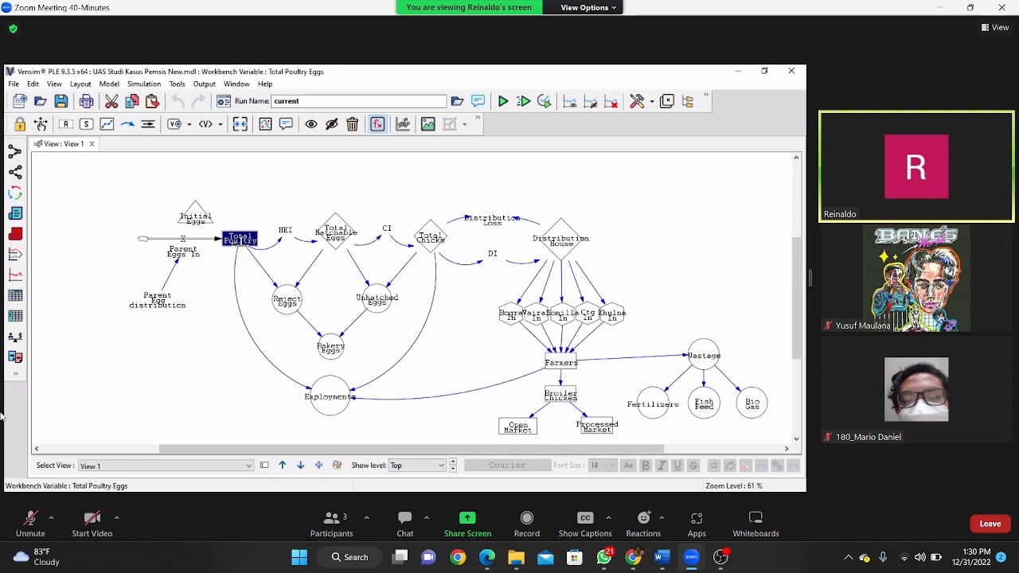
left_click(240, 240)
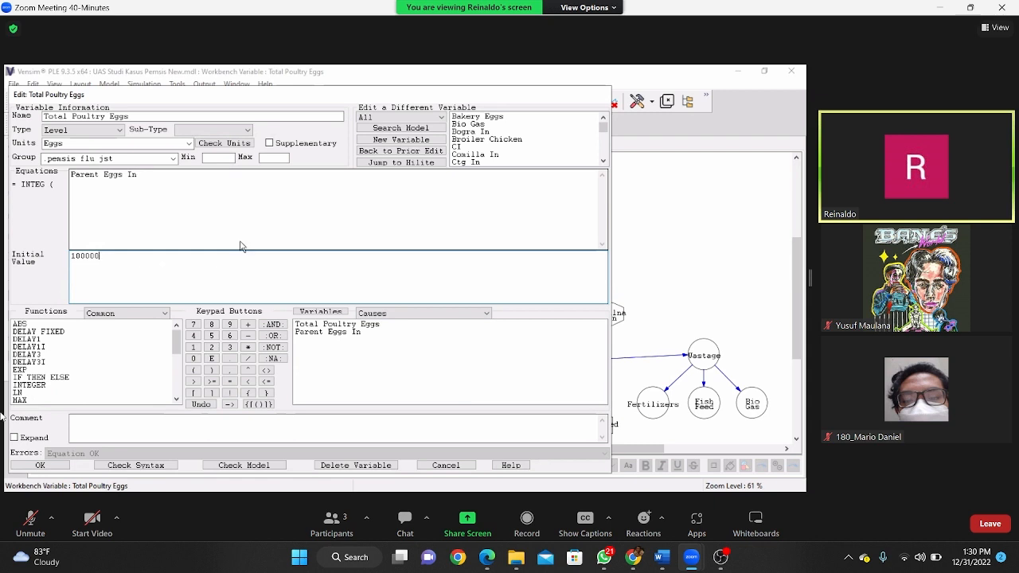
left_click(427, 468)
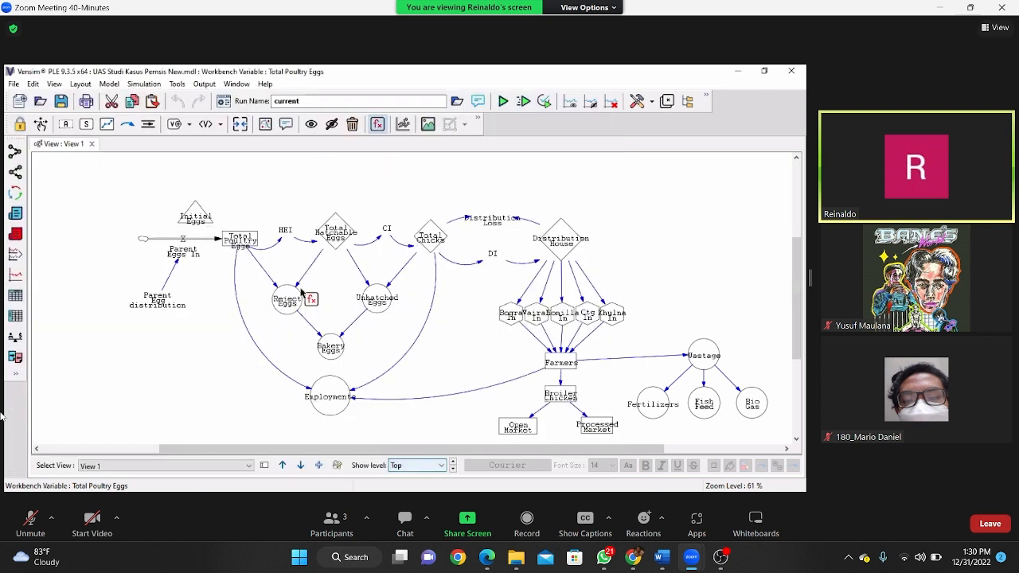
- Check the equations behind HEI and Reject Eggs, leaving both variables unedited
left_click(285, 231)
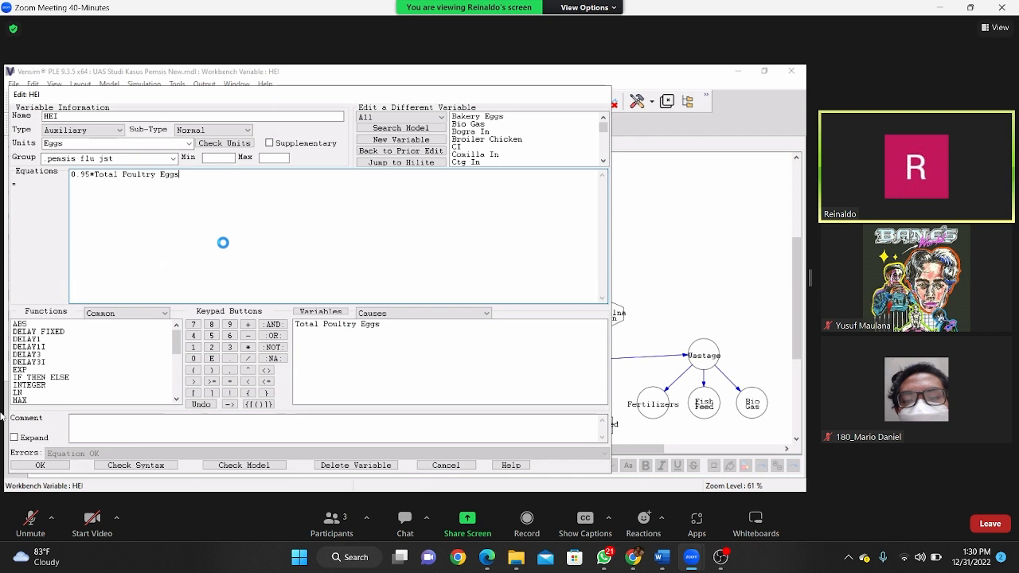
left_click(445, 465)
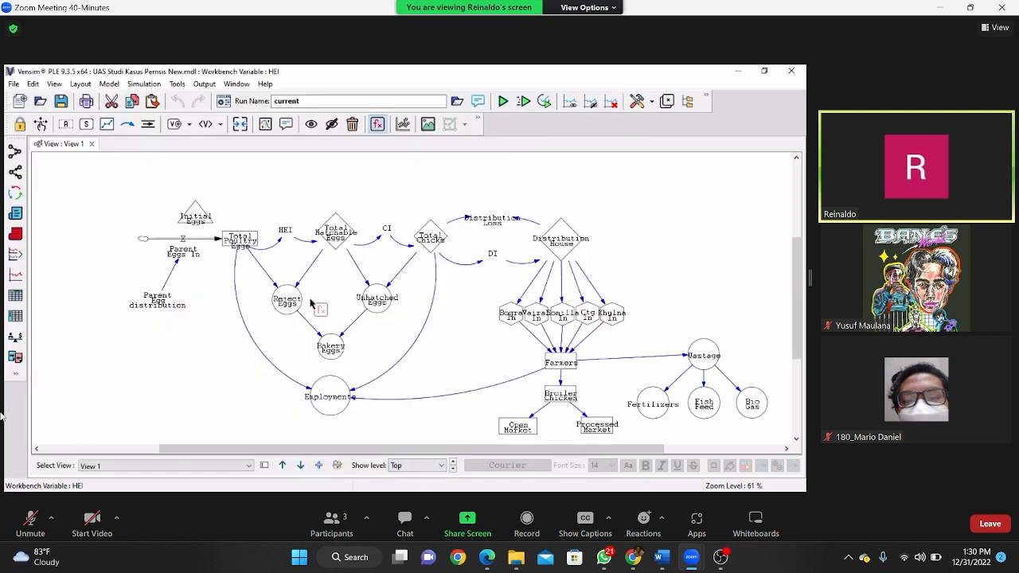
left_click(286, 300)
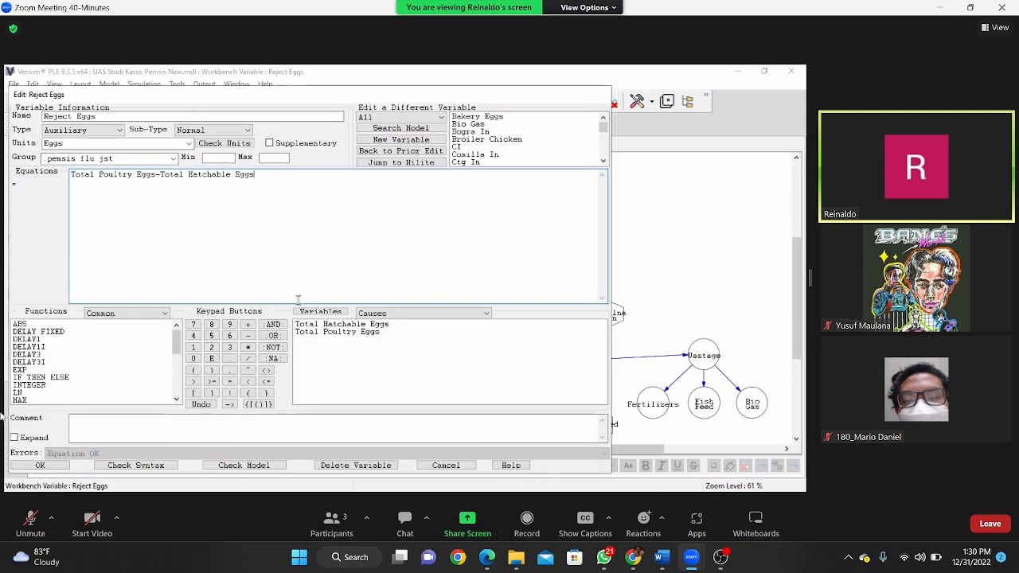
left_click(426, 469)
- View the equation of the Total Hatchable Eggs variable and close it without edits
left_click(335, 239)
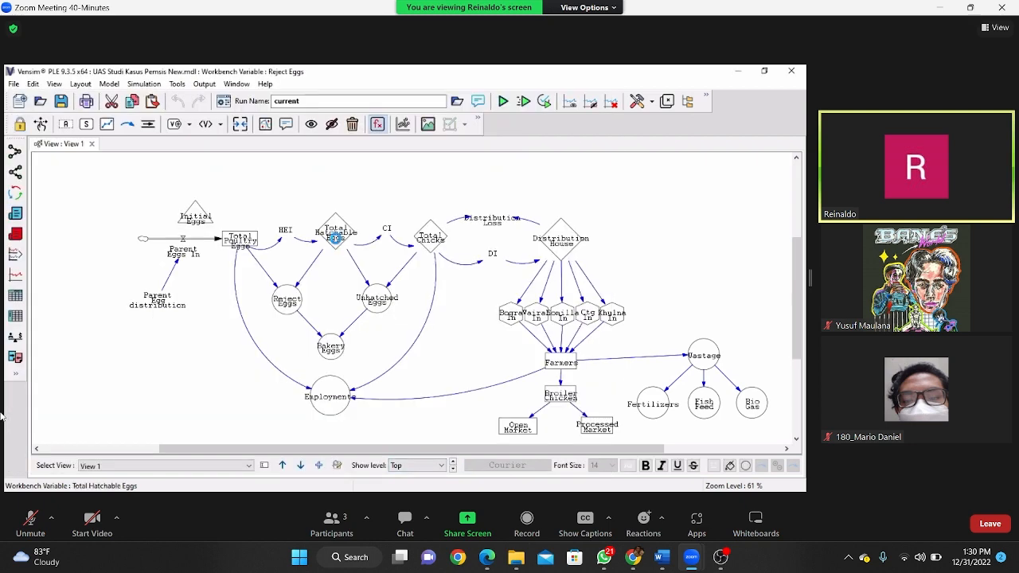
left_click(336, 240)
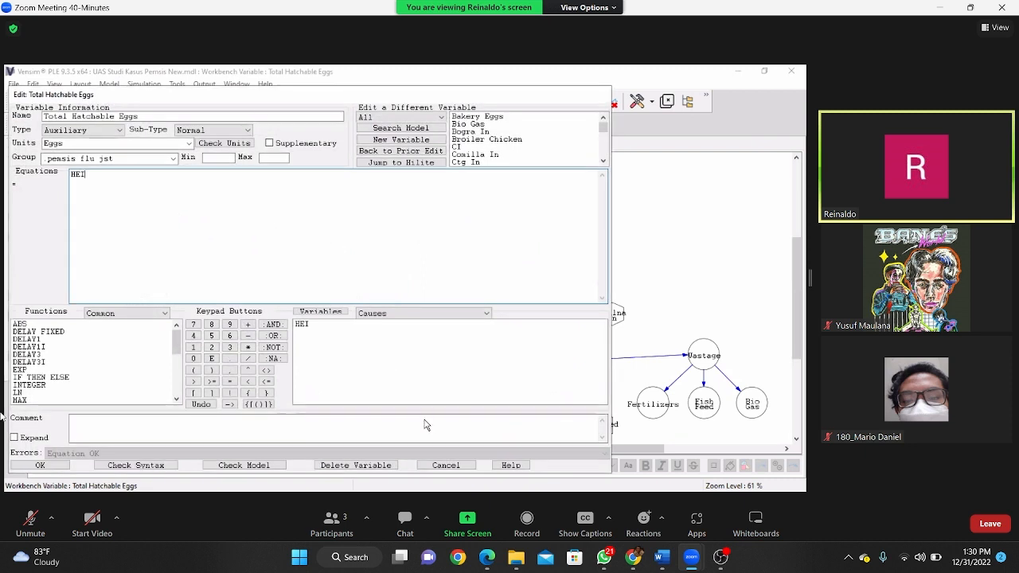
left_click(441, 464)
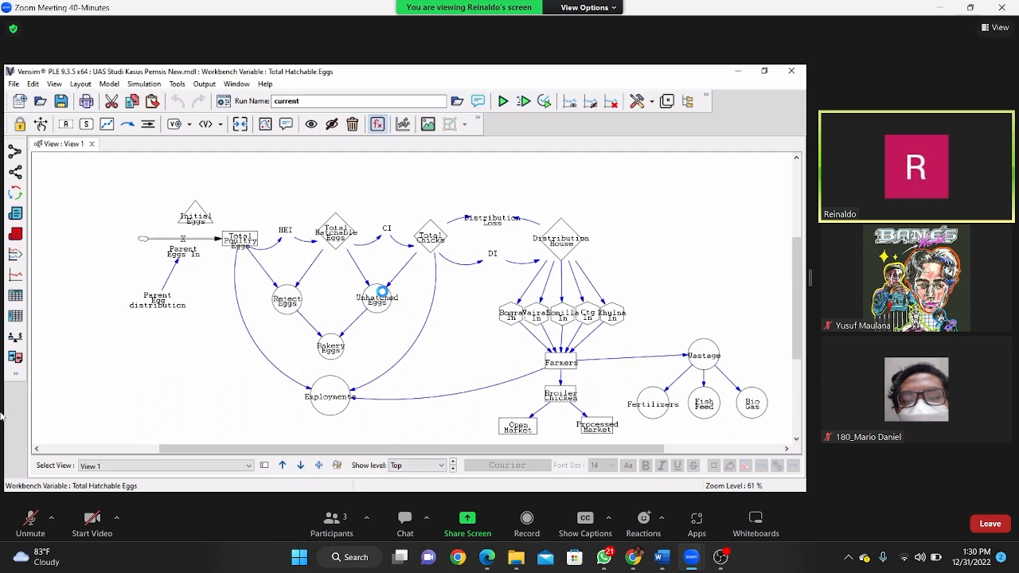
- Inspect the equations of Unhatched Eggs and Bakery Eggs, closing each without changes
left_click(379, 297)
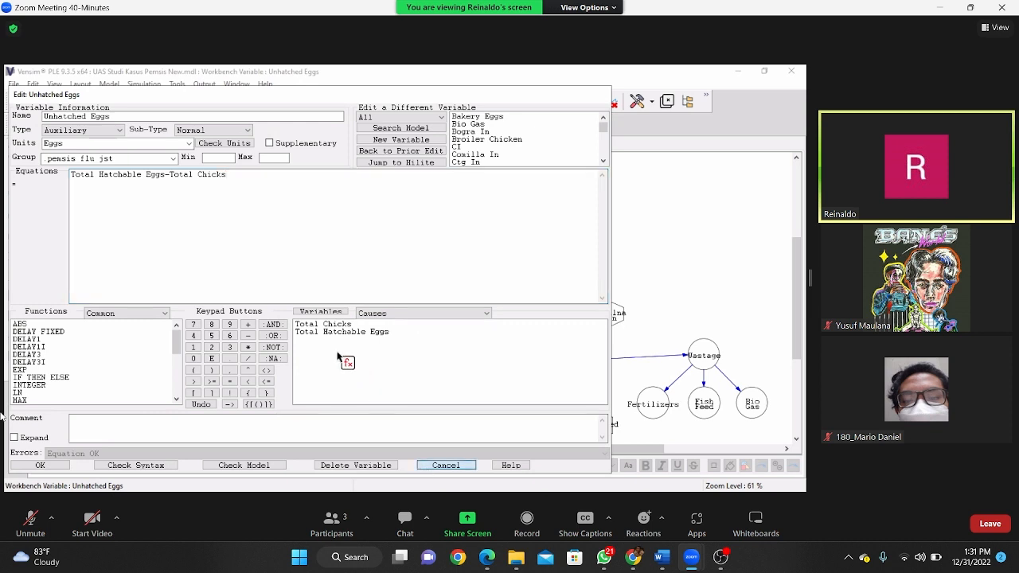
key("Return")
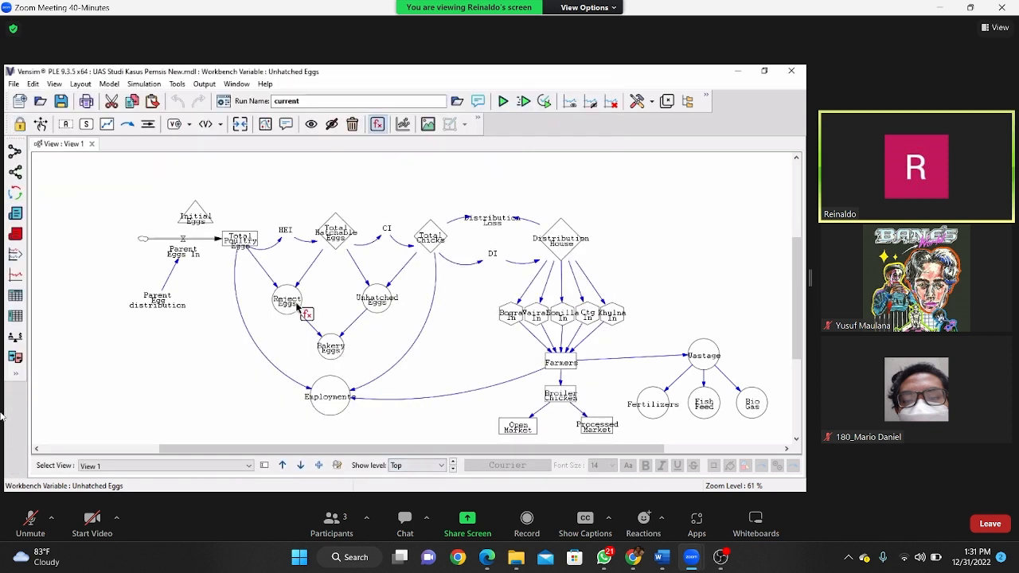
left_click(331, 351)
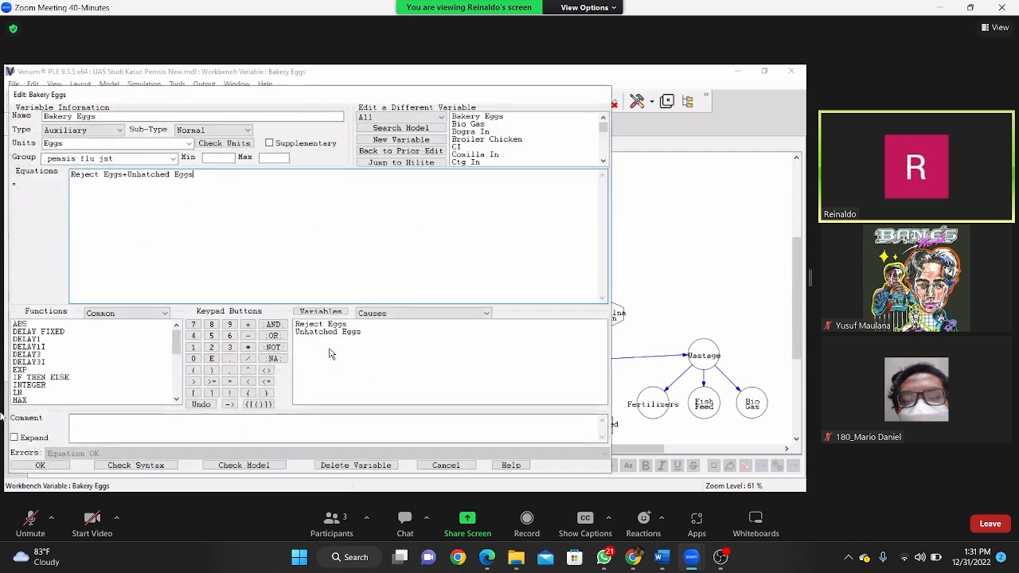
left_click(431, 464)
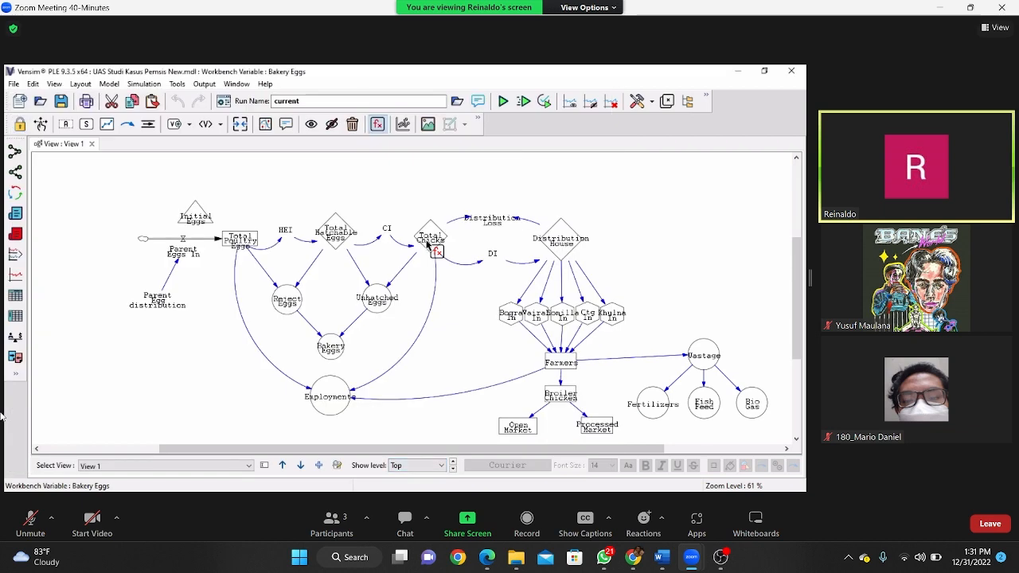
- Inspect the equations of CI and Total Chicks, closing each variable without edits
left_click(390, 228)
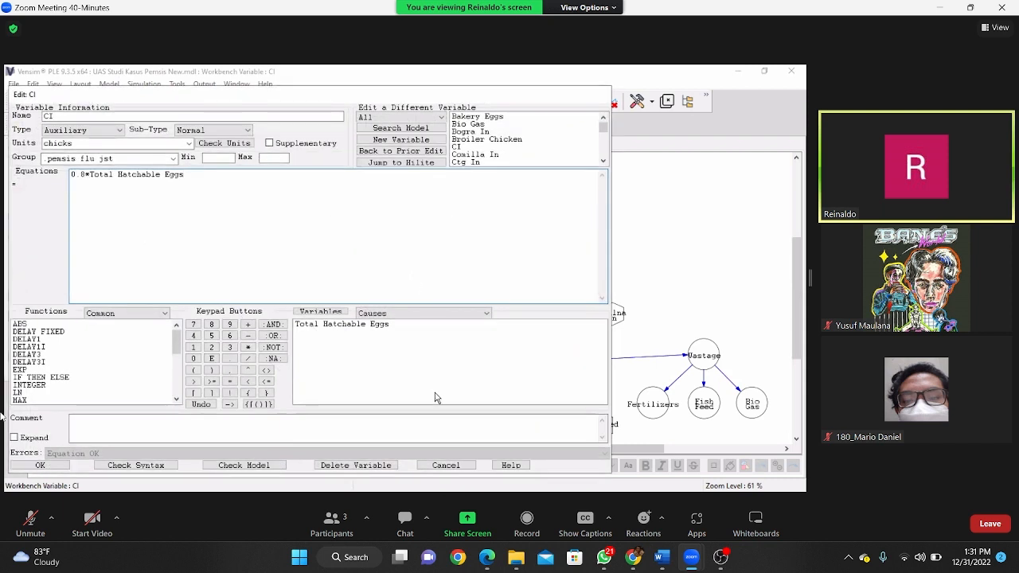
left_click(428, 469)
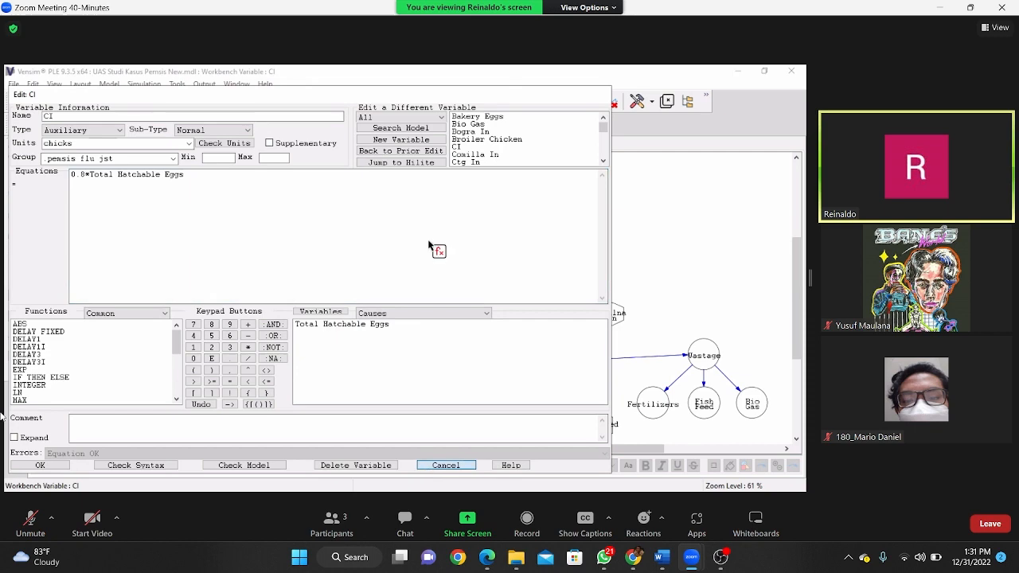
left_click(430, 237)
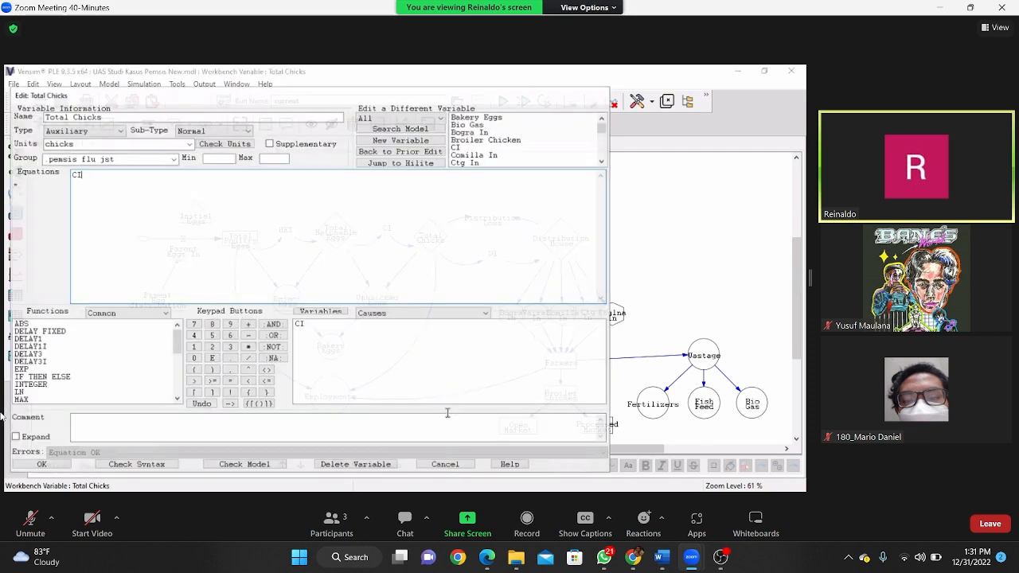
left_click(446, 466)
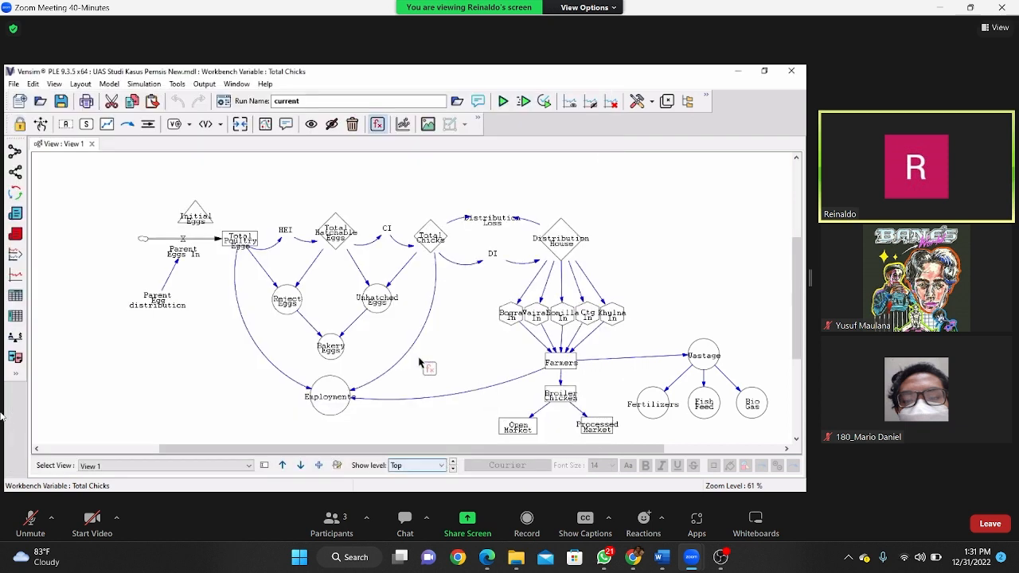
- Review the equations of Distribution Loss, DI and Distribution House without changing any of them
left_click(492, 220)
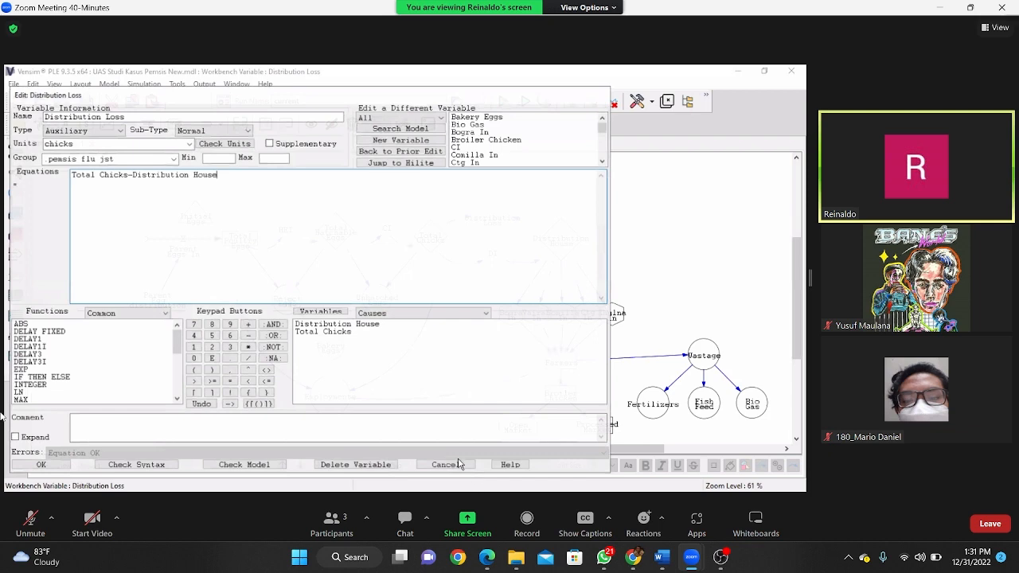
left_click(457, 466)
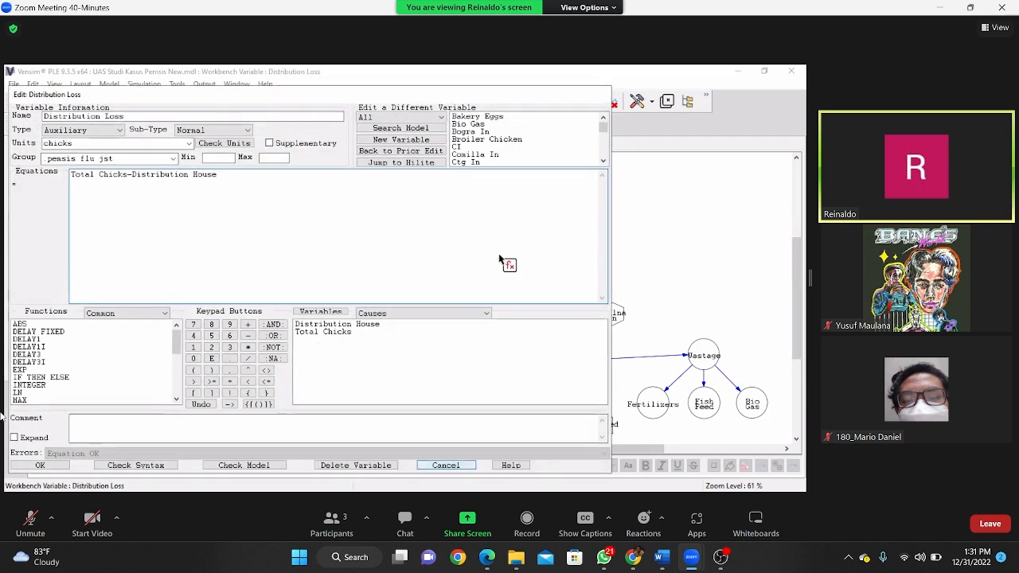
left_click(493, 253)
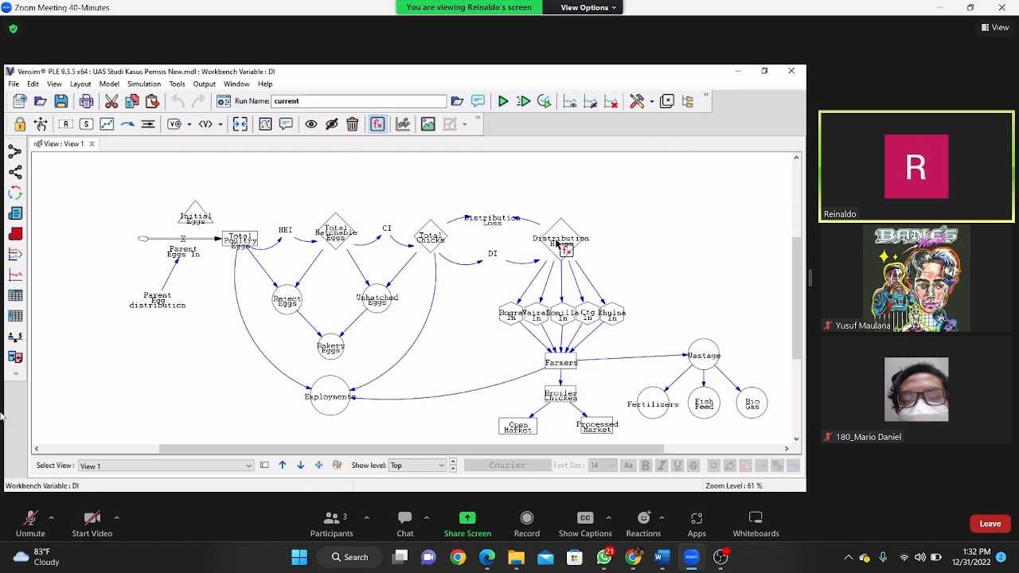
left_click(555, 240)
left_click(557, 239)
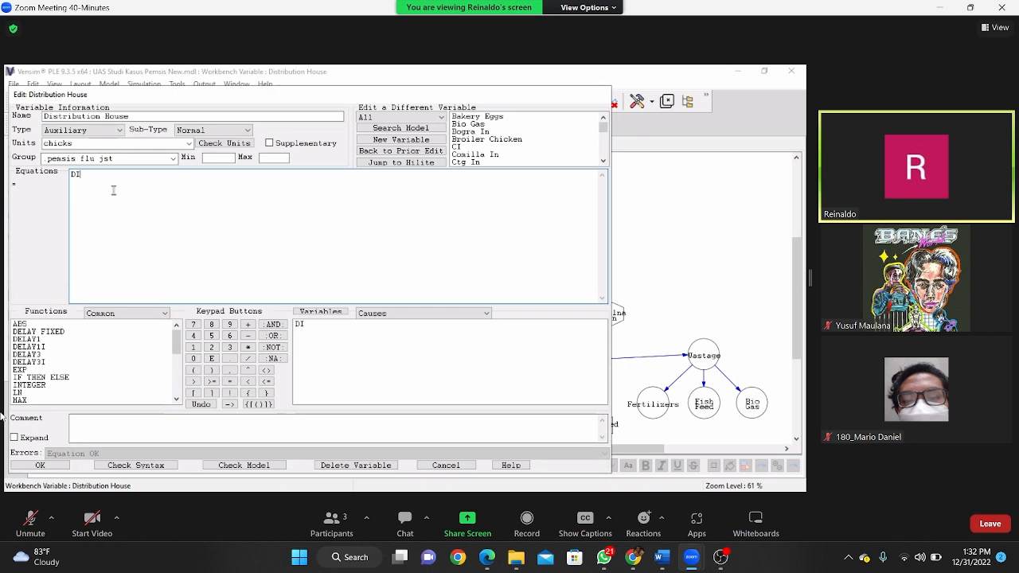
left_click(448, 468)
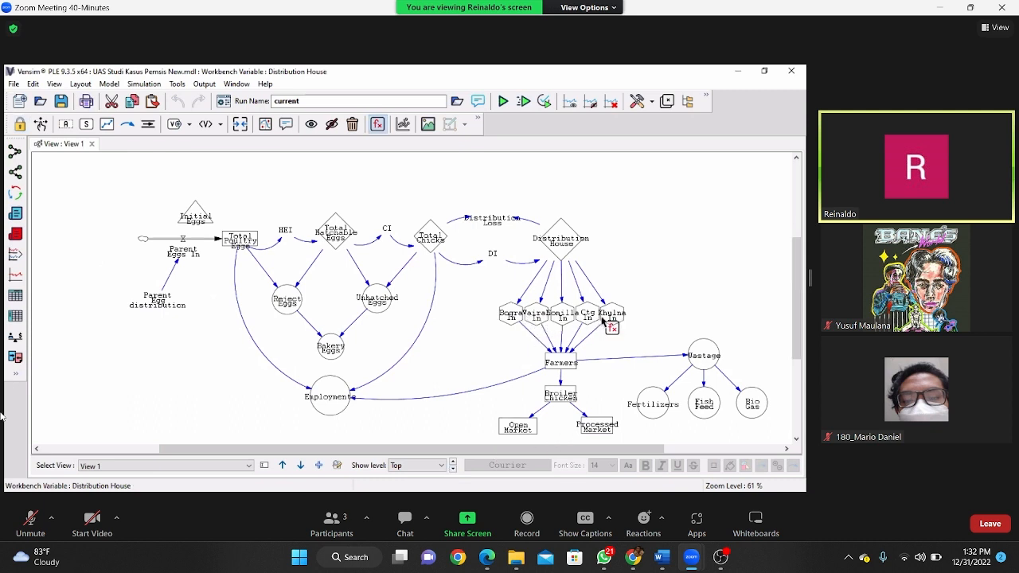
- Check the equations of the five regional inflows, Bogra In, Vairab In, Comilla In, Ctg In and Khulna In, discarding any edits
left_click(510, 311)
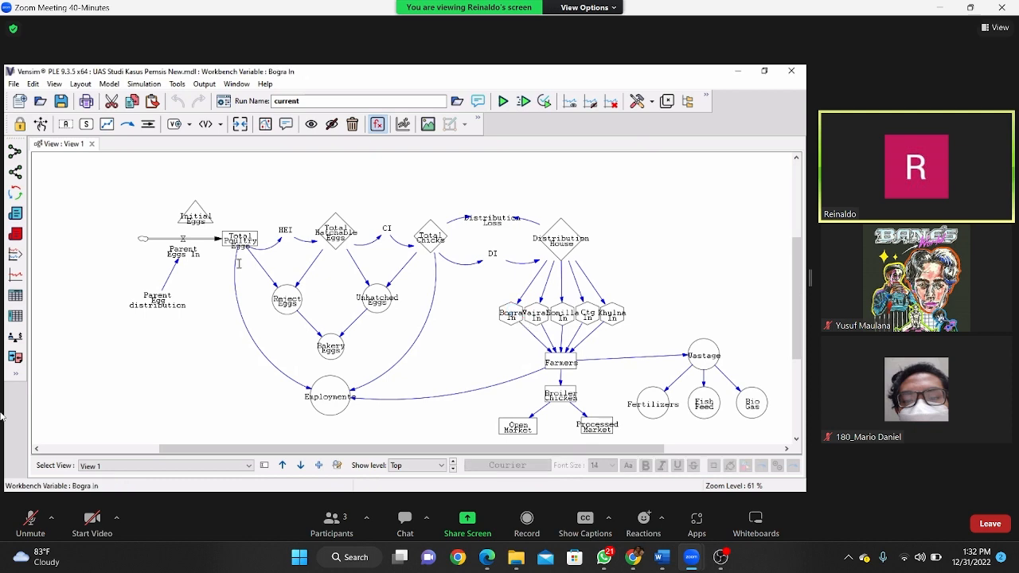
left_click(439, 466)
left_click(533, 321)
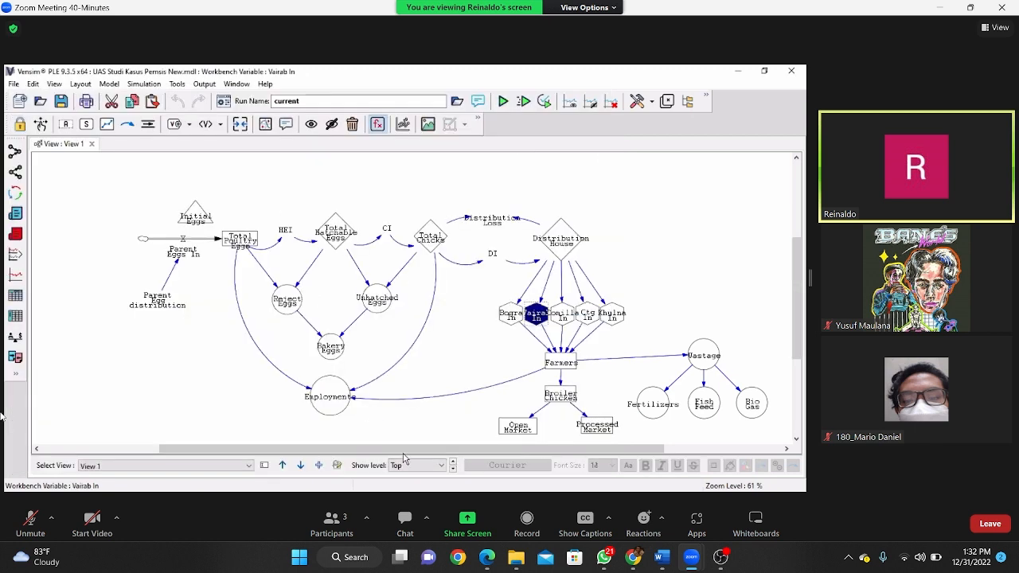
left_click(422, 469)
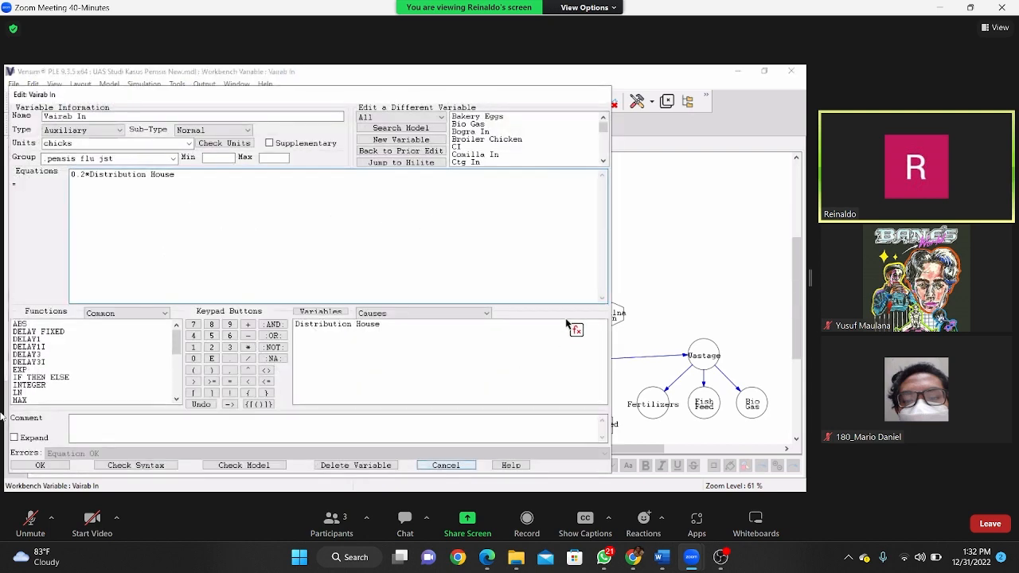
left_click(567, 323)
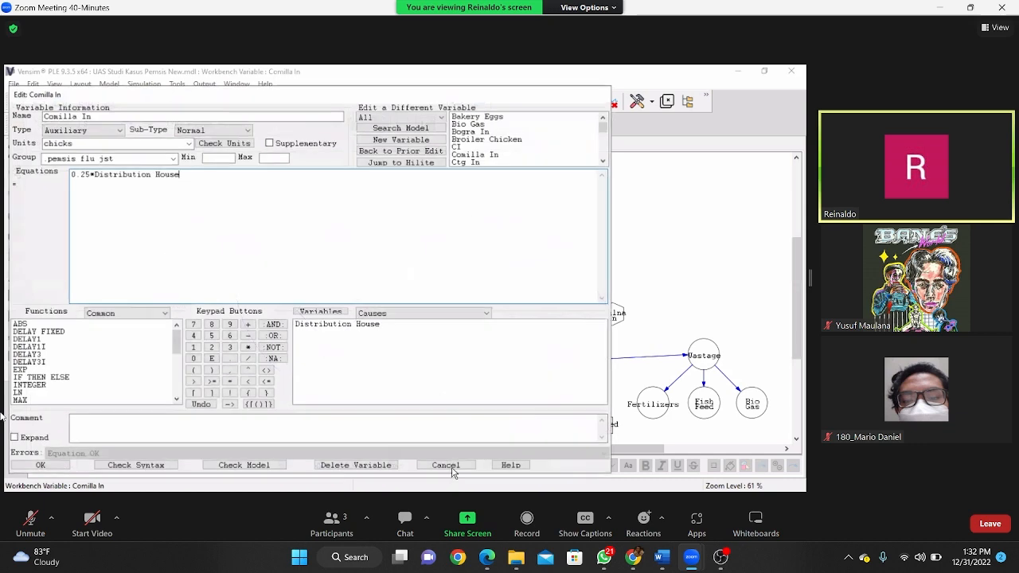
left_click(446, 465)
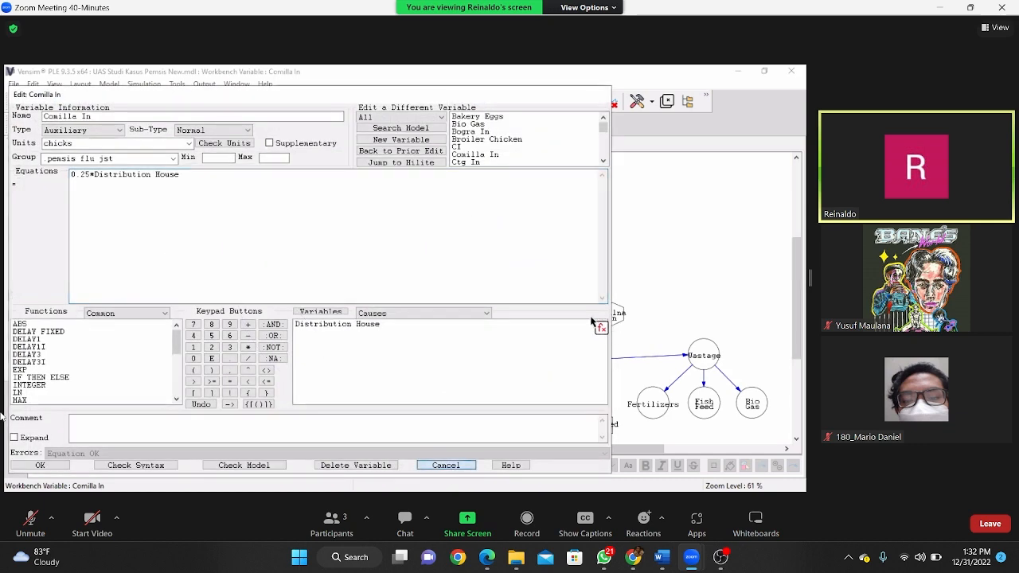
left_click(591, 318)
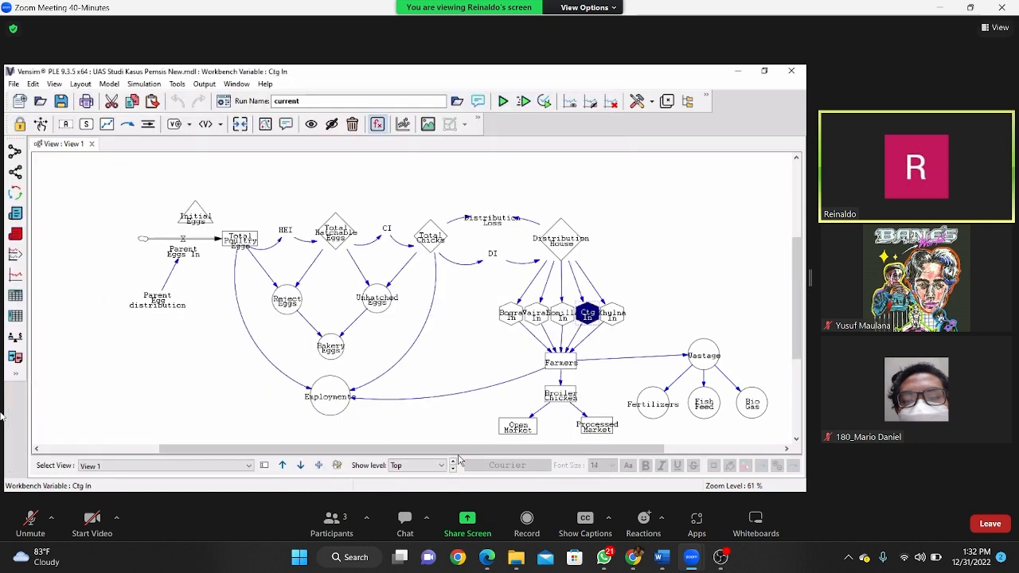
left_click(605, 320)
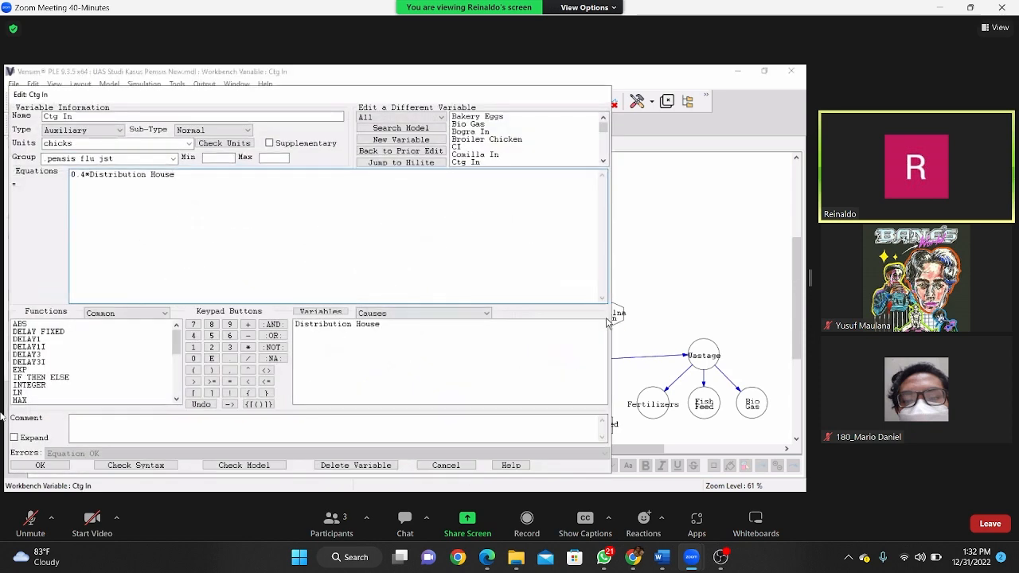
left_click(453, 466)
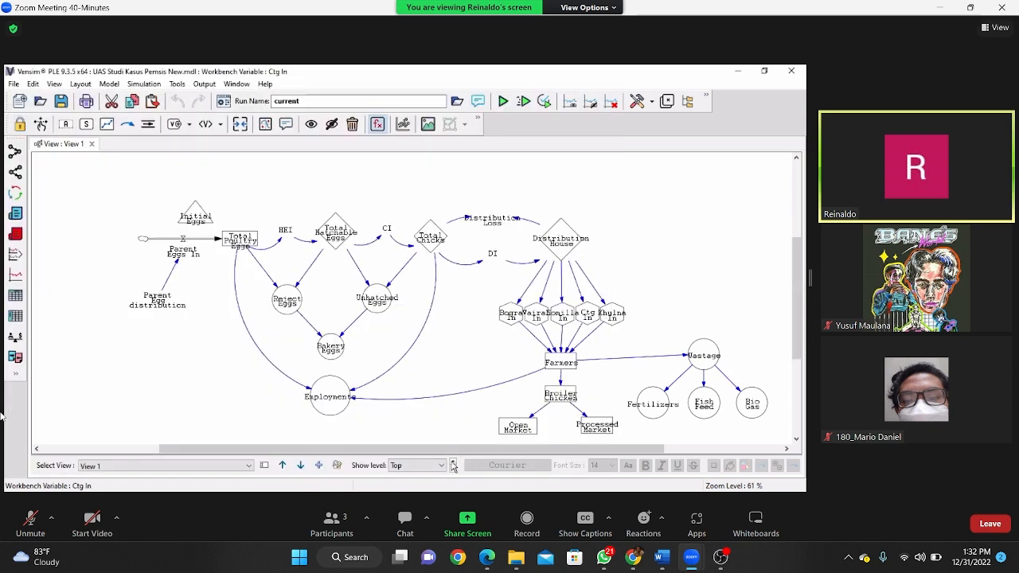
left_click(611, 312)
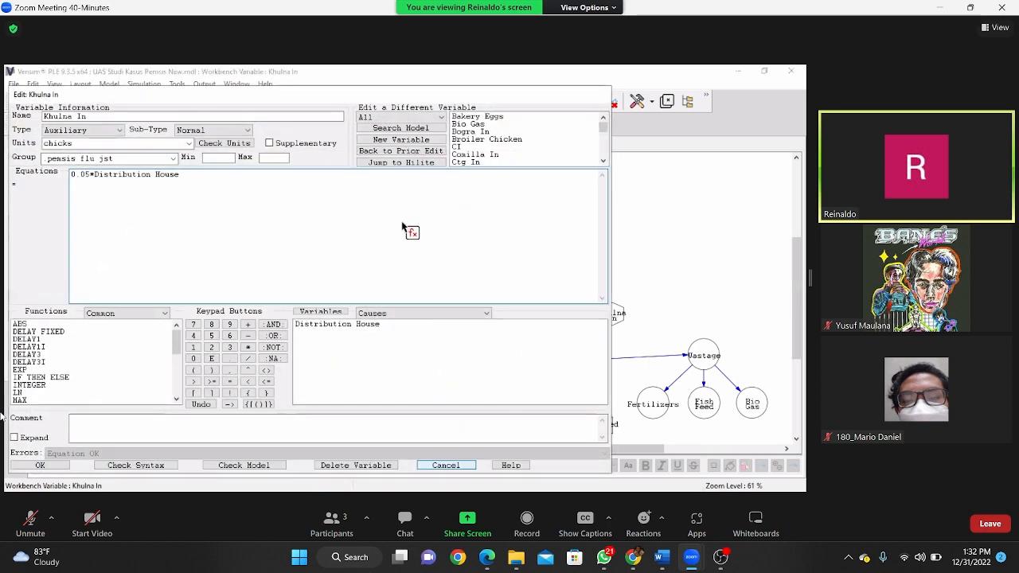
key("Escape")
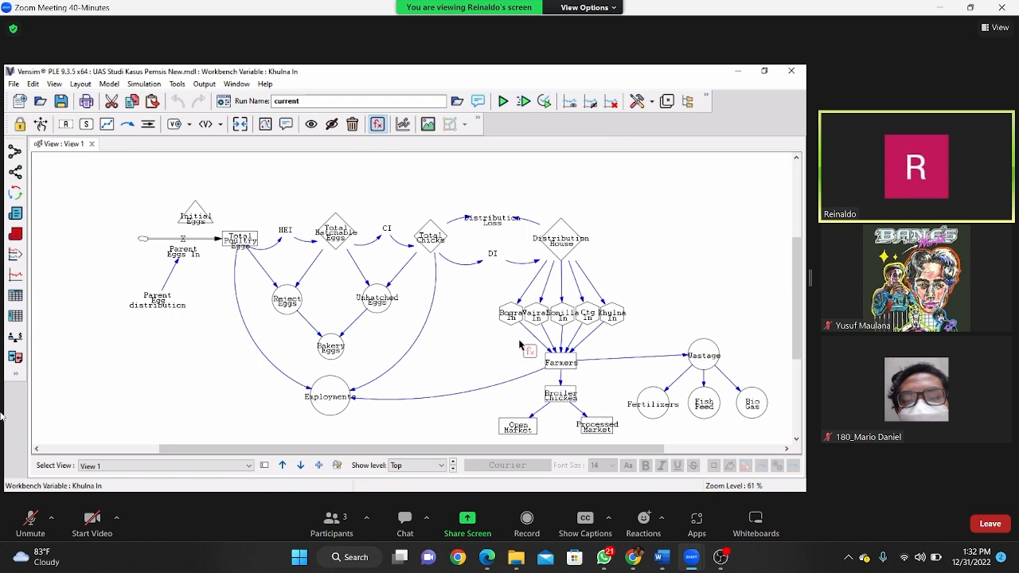
- View the equations behind Farmers and Employments and close both without changes
left_click(573, 365)
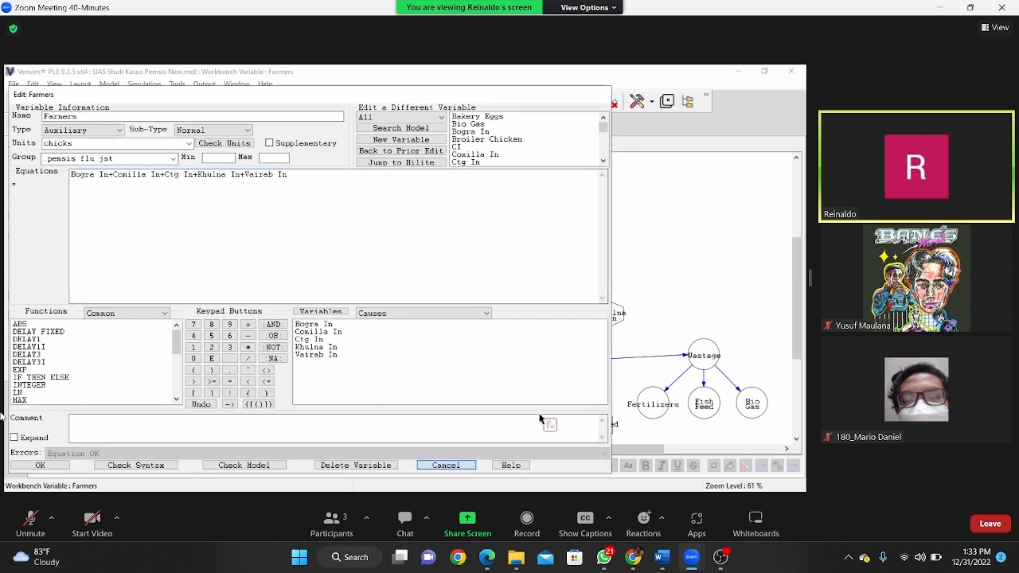
key("Escape")
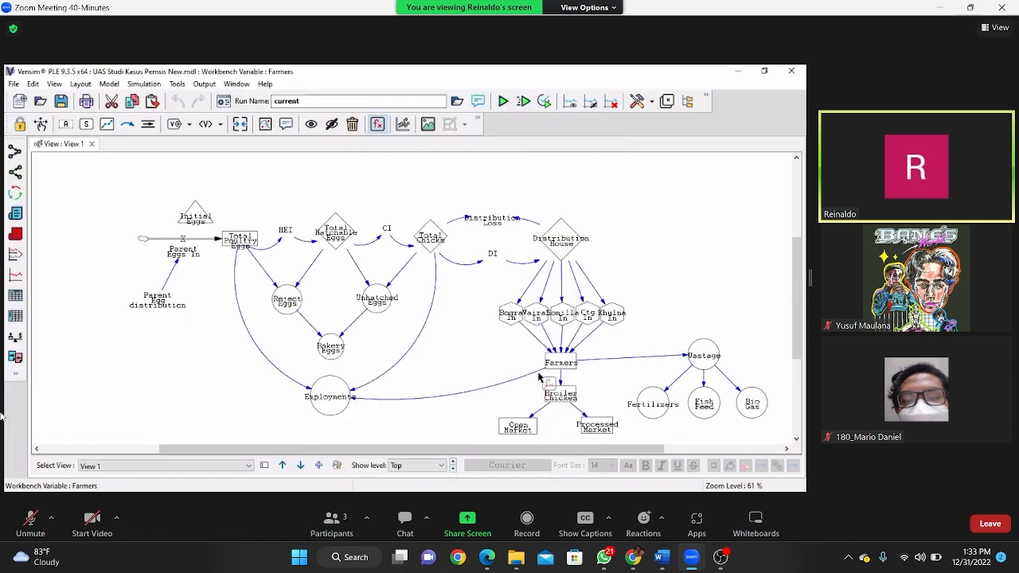
left_click(333, 405)
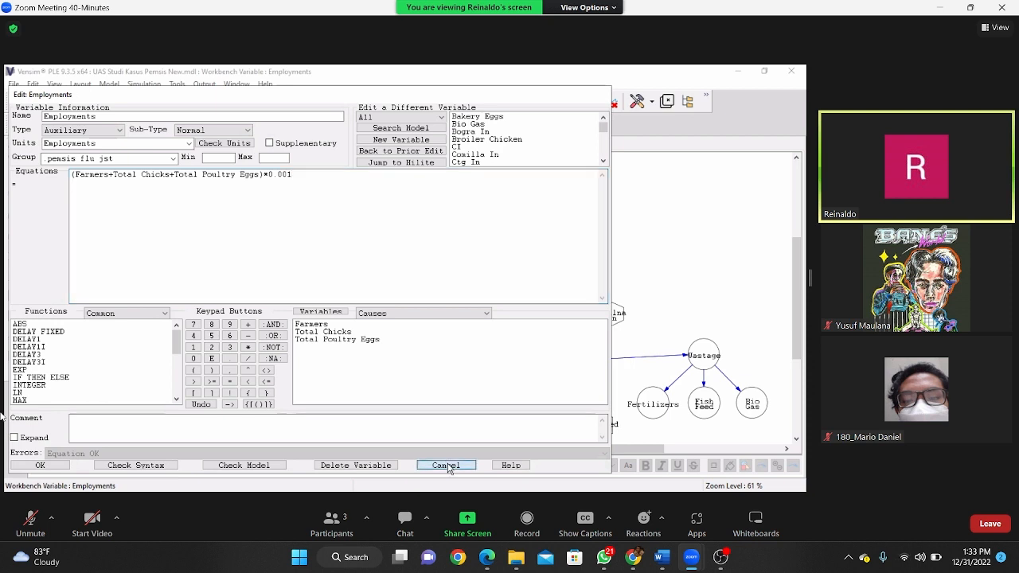
left_click(447, 468)
- Inspect the equations of Broiler Chicken and its Open Market and Processed Market branches, leaving them unedited
scroll(489, 403, "down", 1)
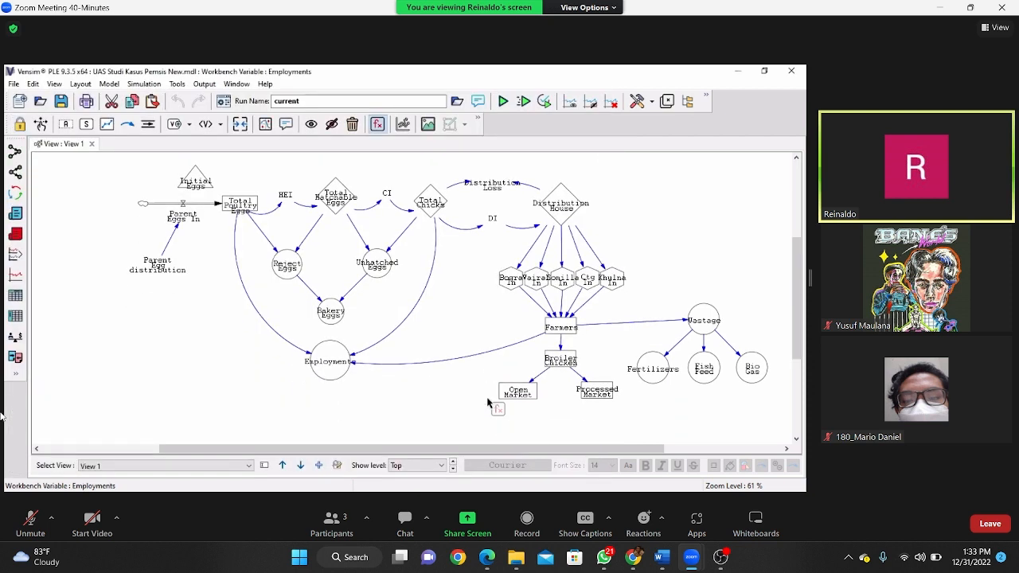
left_click(568, 362)
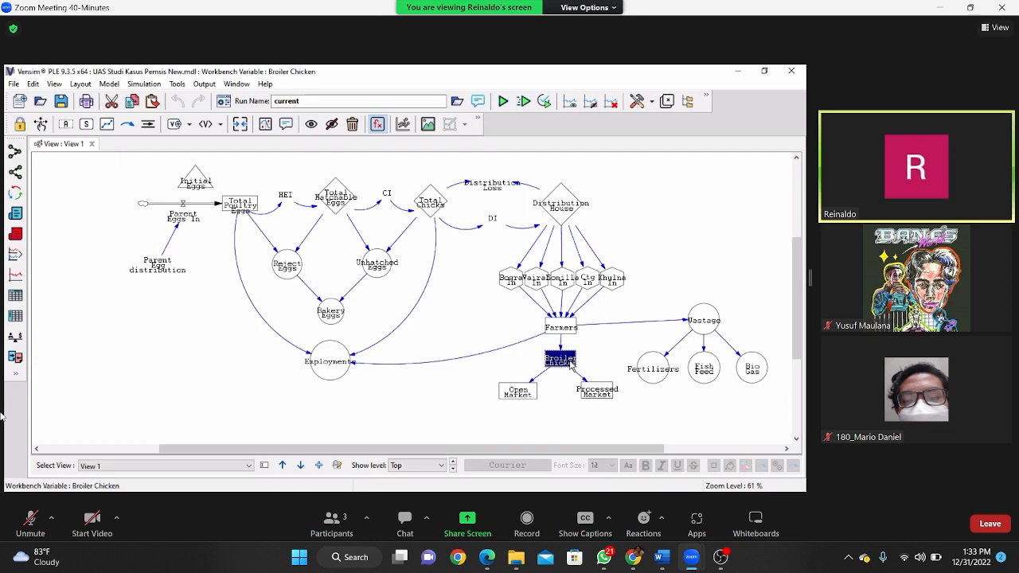
left_click(569, 364)
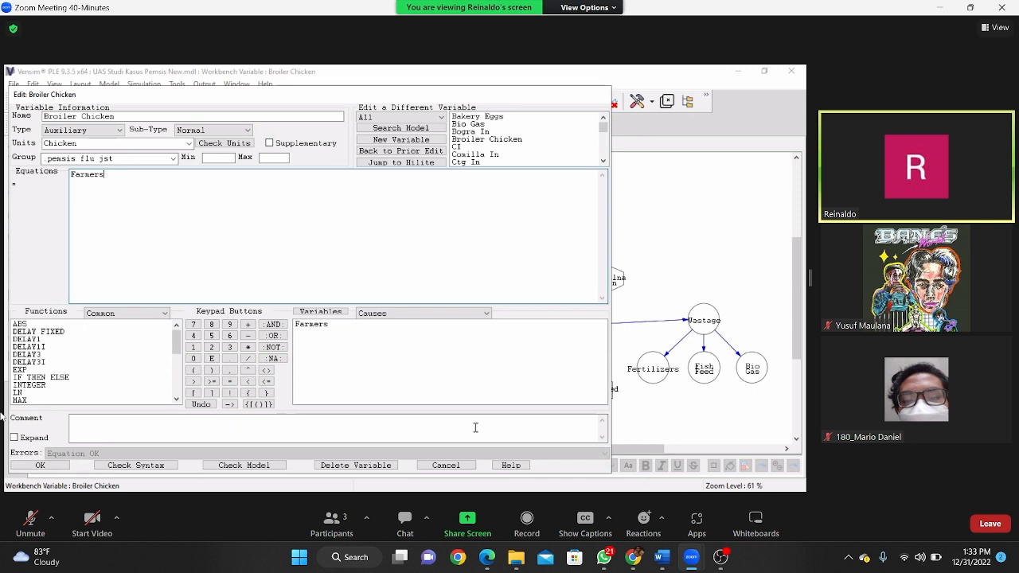
left_click(452, 465)
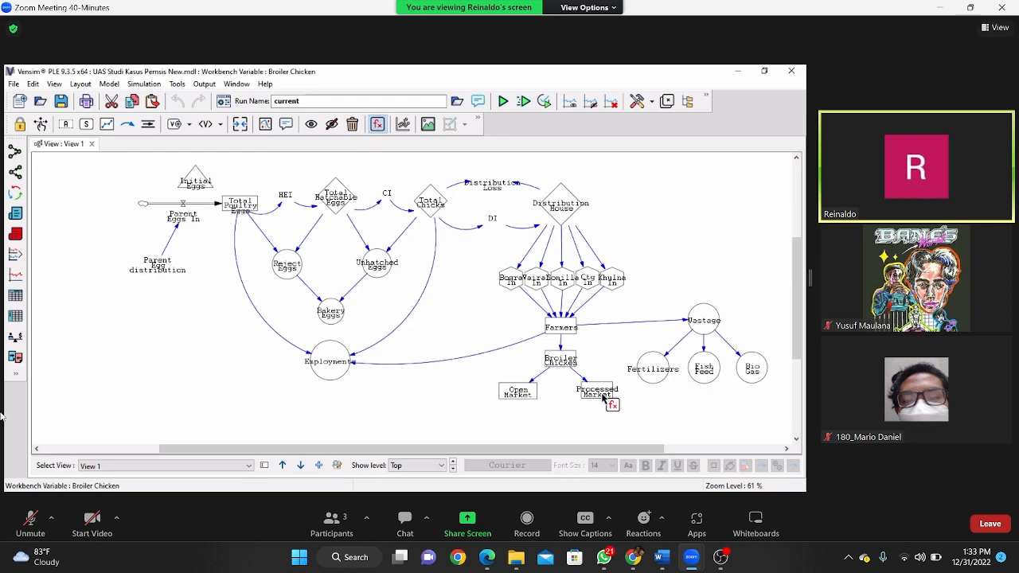
left_click(527, 397)
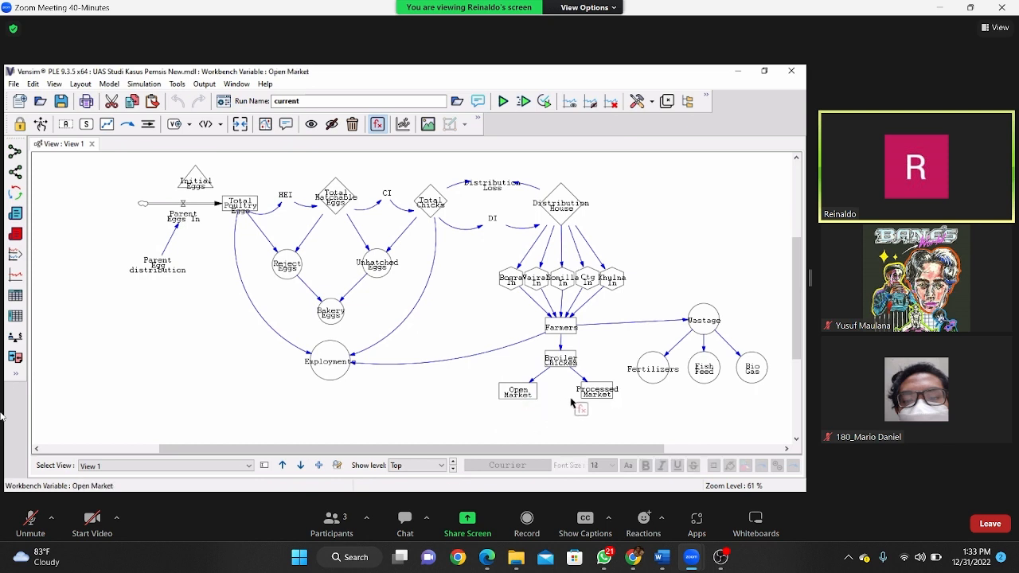
left_click(595, 390)
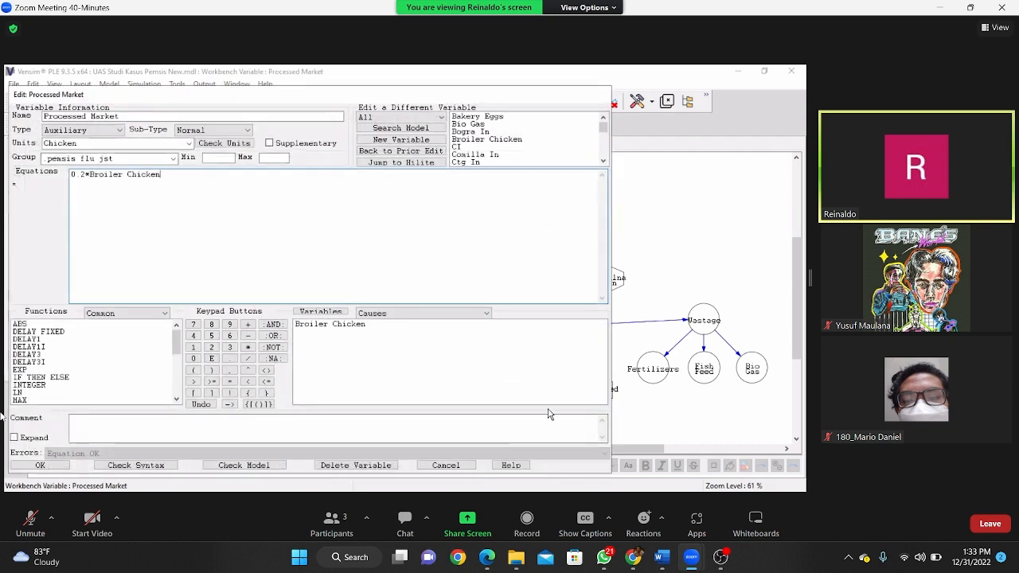
left_click(464, 468)
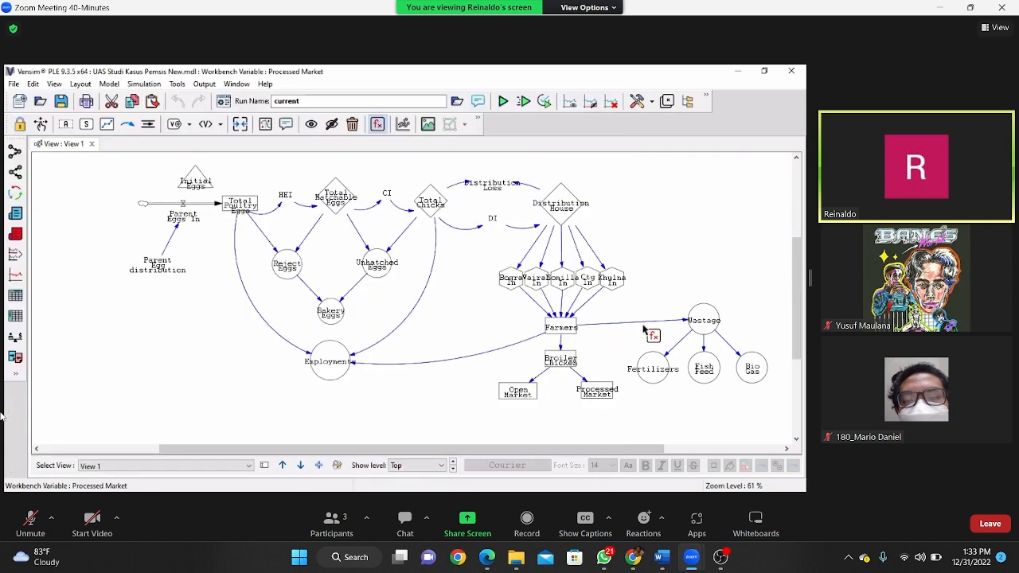
- Examine the equations of Wastage and its Fertilizers and Fish Feed outputs, cancelling out of each
scroll(643, 326, "right", 2)
left_click(643, 326)
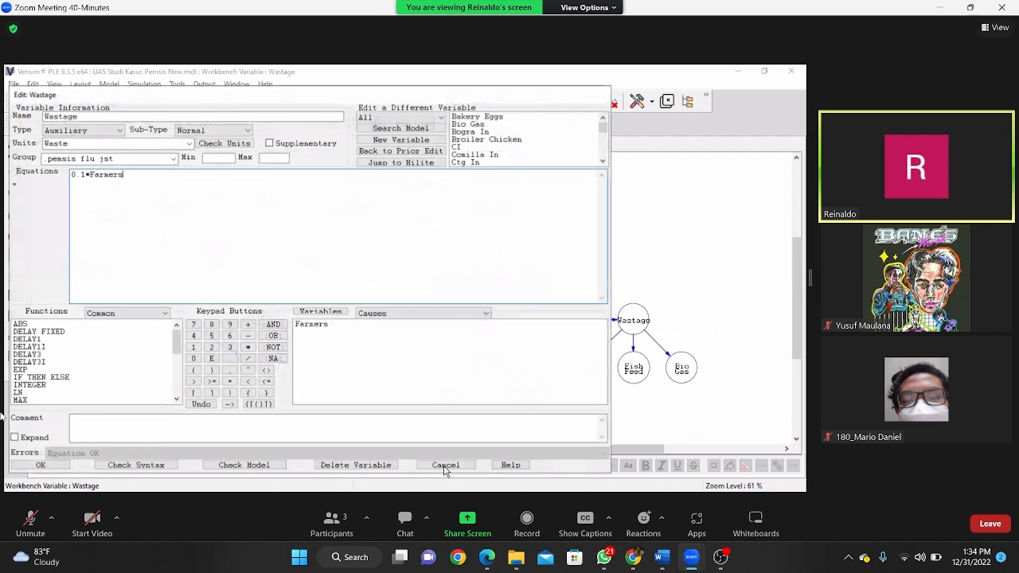
left_click(446, 469)
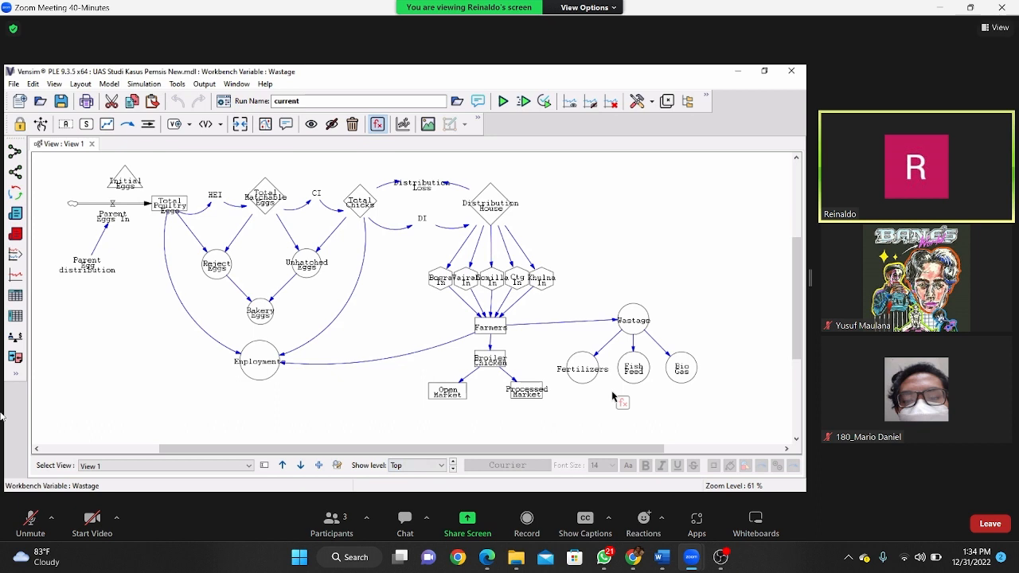
left_click(579, 364)
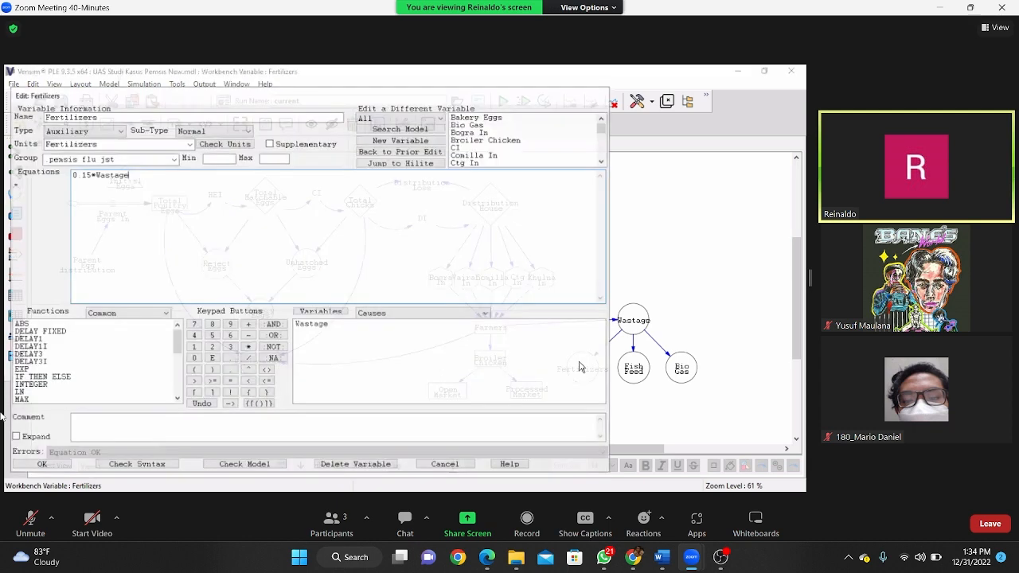
left_click(447, 468)
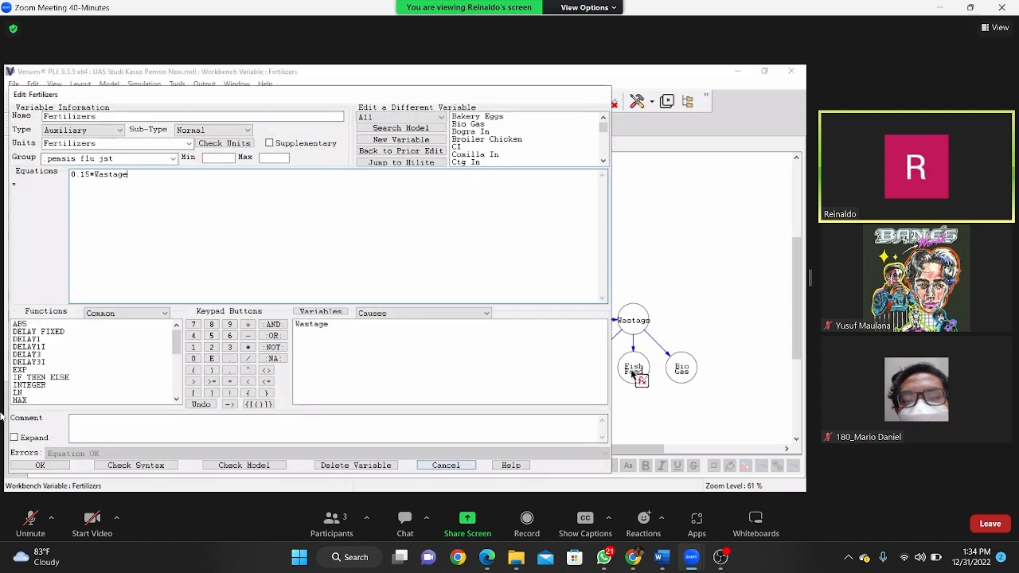
left_click(634, 368)
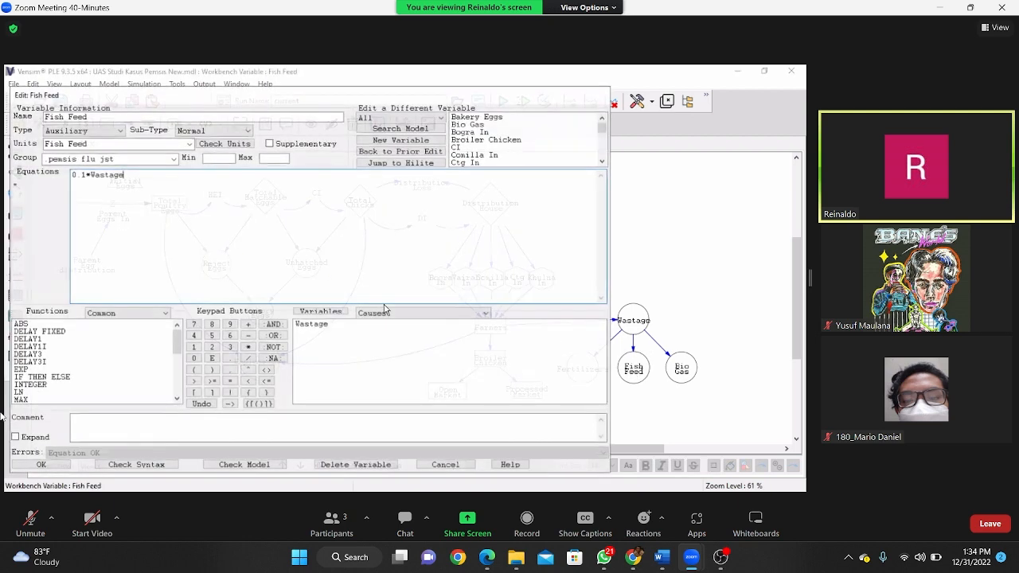
left_click(445, 466)
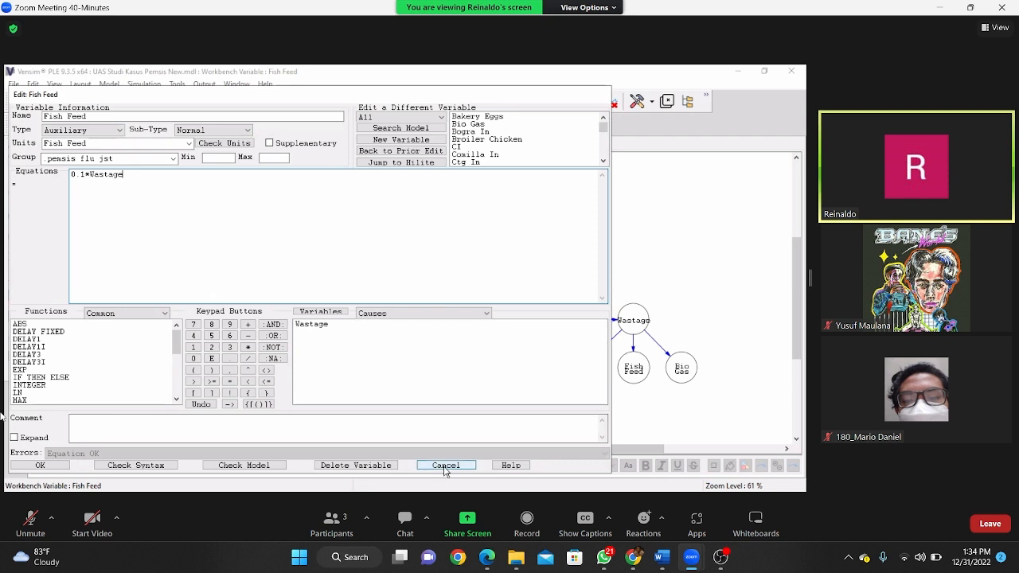
- Check the Bio Gas equation and close it without changes
left_click(682, 370)
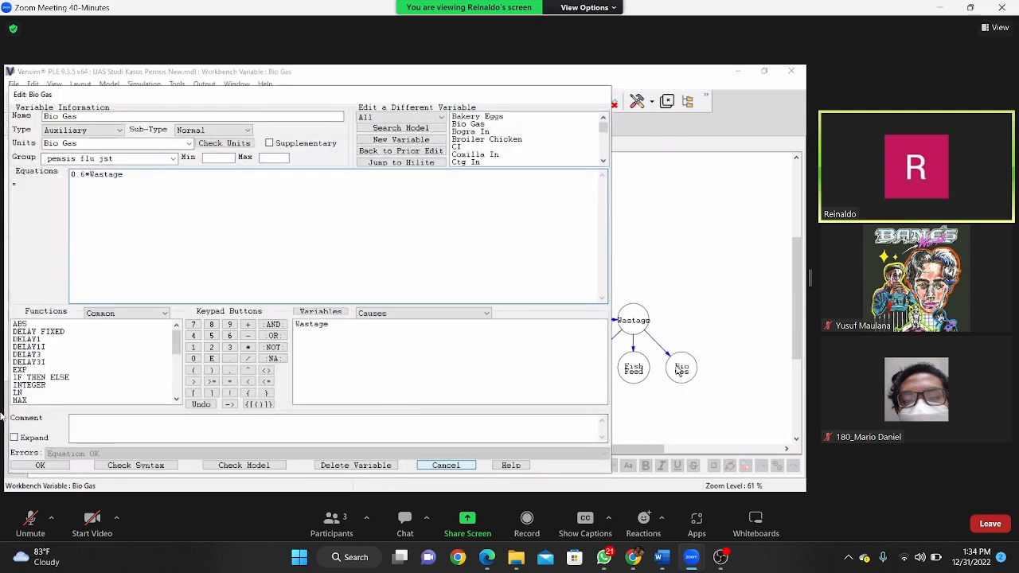
key("Escape")
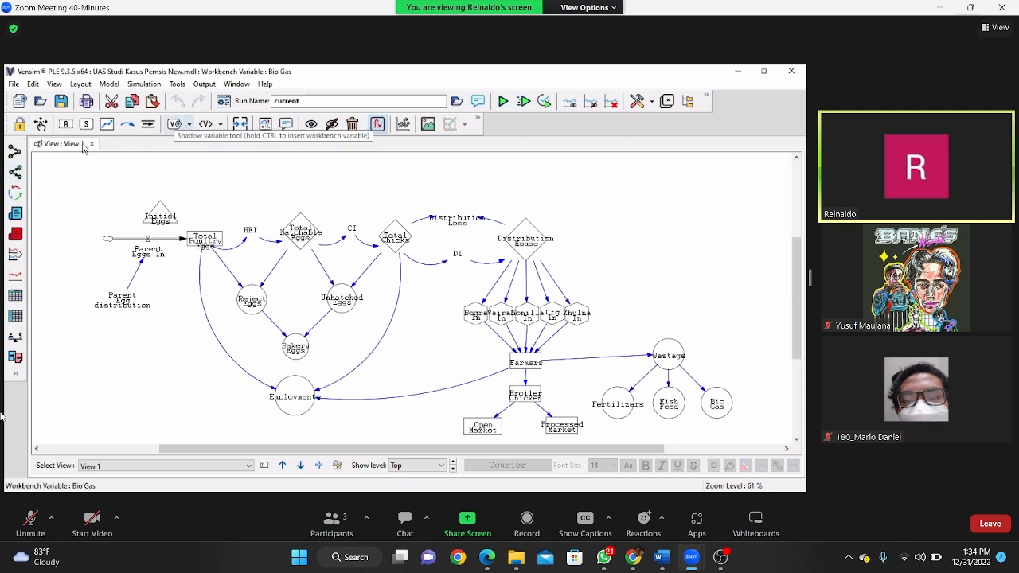
- Select all variables in the model and plot them together in one graph for the current run
left_click(40, 123)
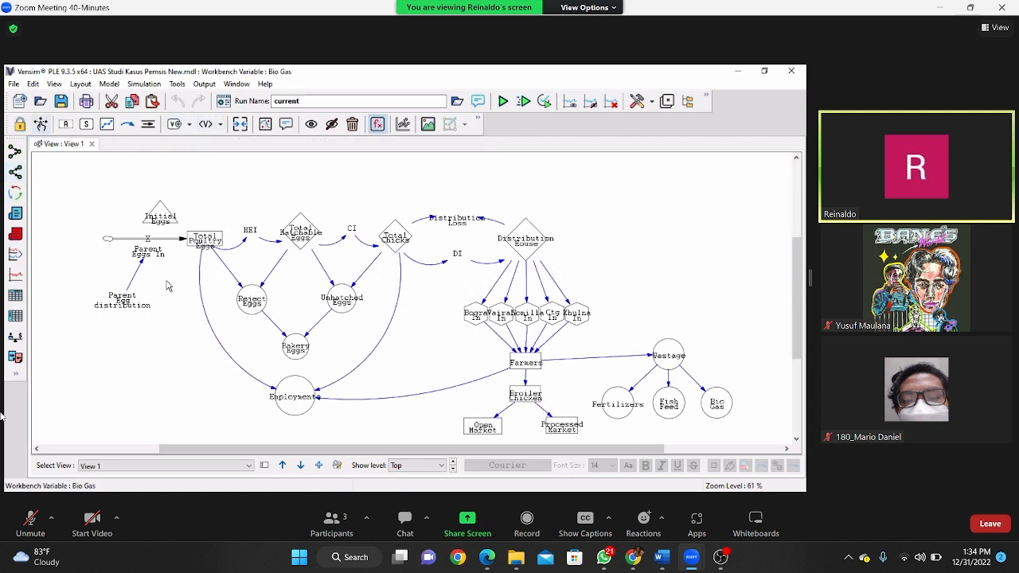
scroll(191, 333, "right", 1)
left_click(191, 332)
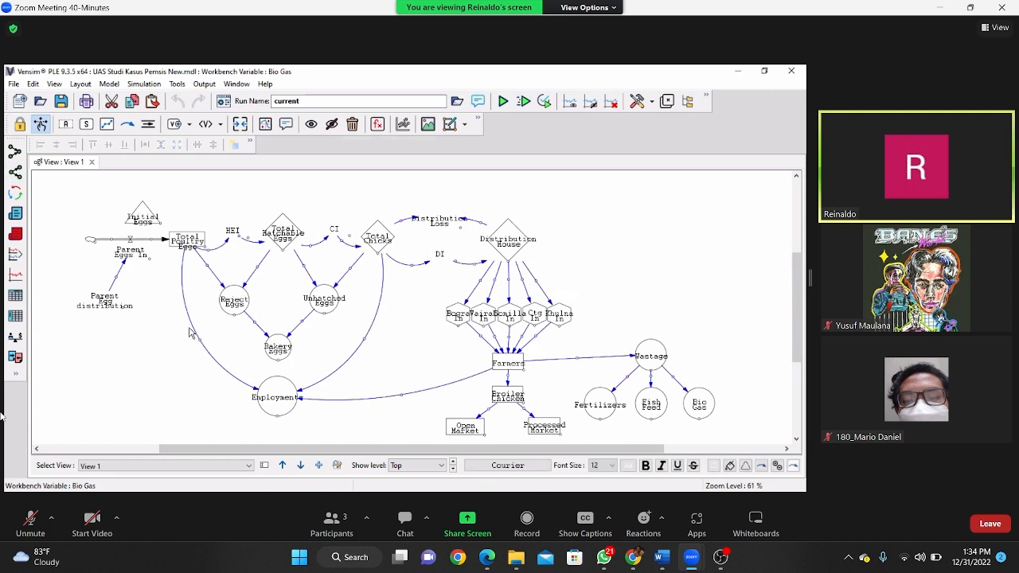
key("ctrl+a")
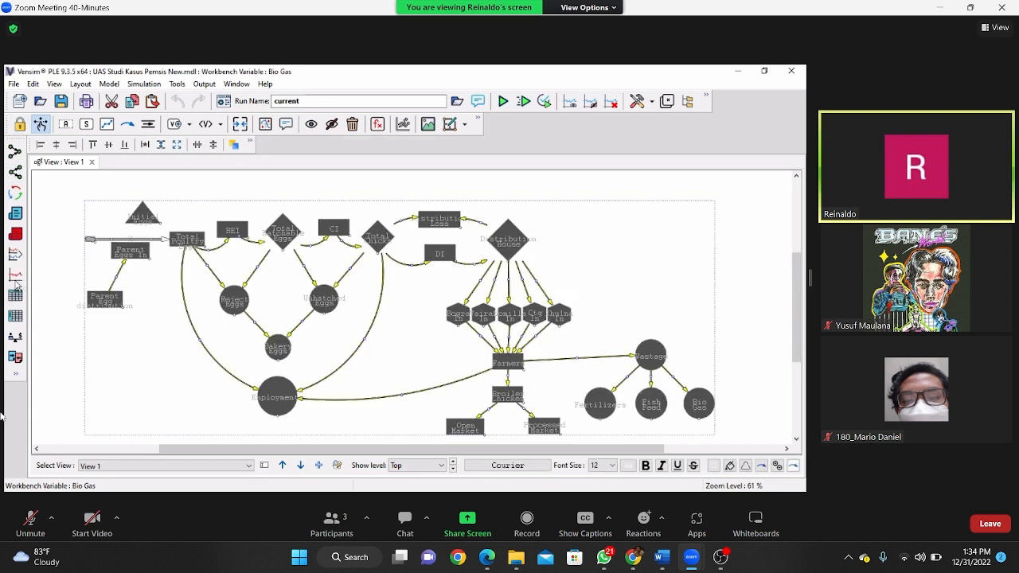
left_click(371, 286)
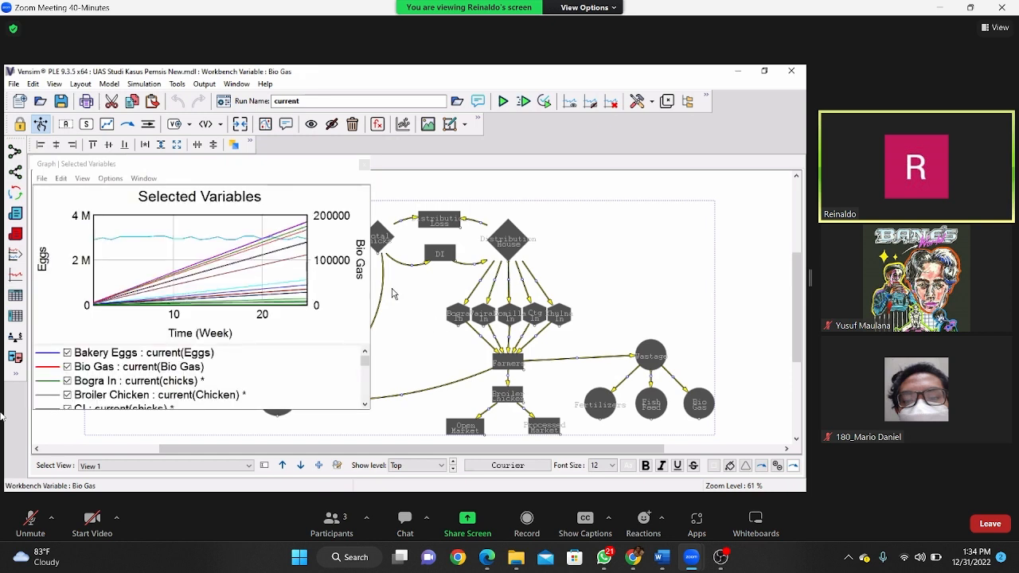
left_click(301, 272)
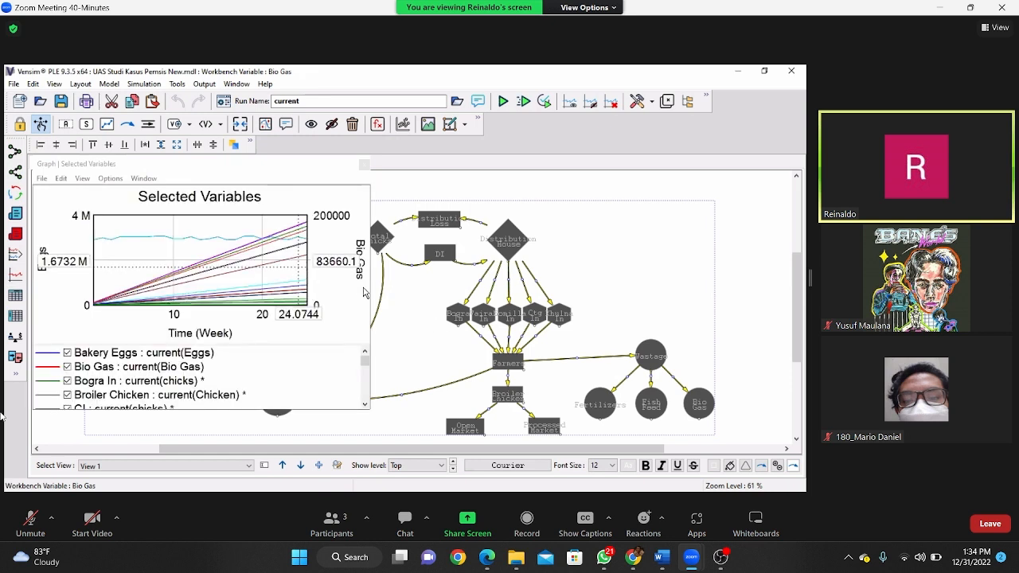
left_click_drag(363, 293, 453, 331)
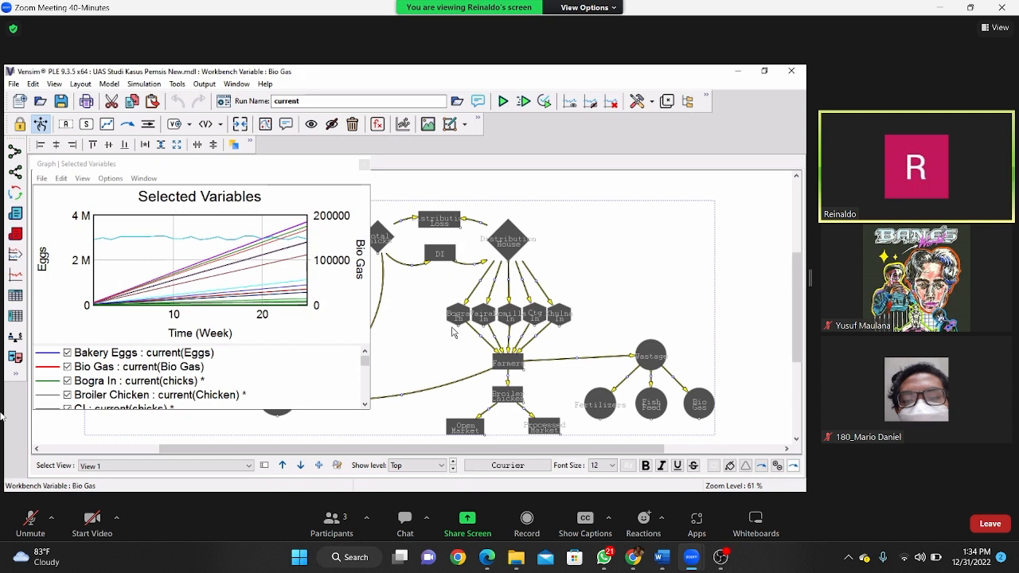
- Examine the combined graph's curves and its full variable legend, then close the graph
left_click(164, 385)
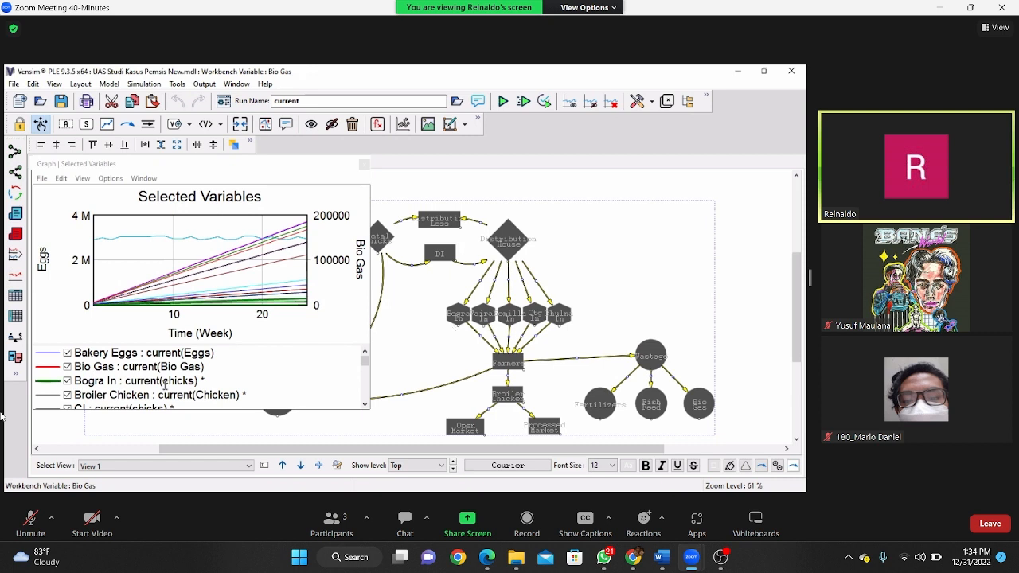
scroll(164, 385, "down", 4)
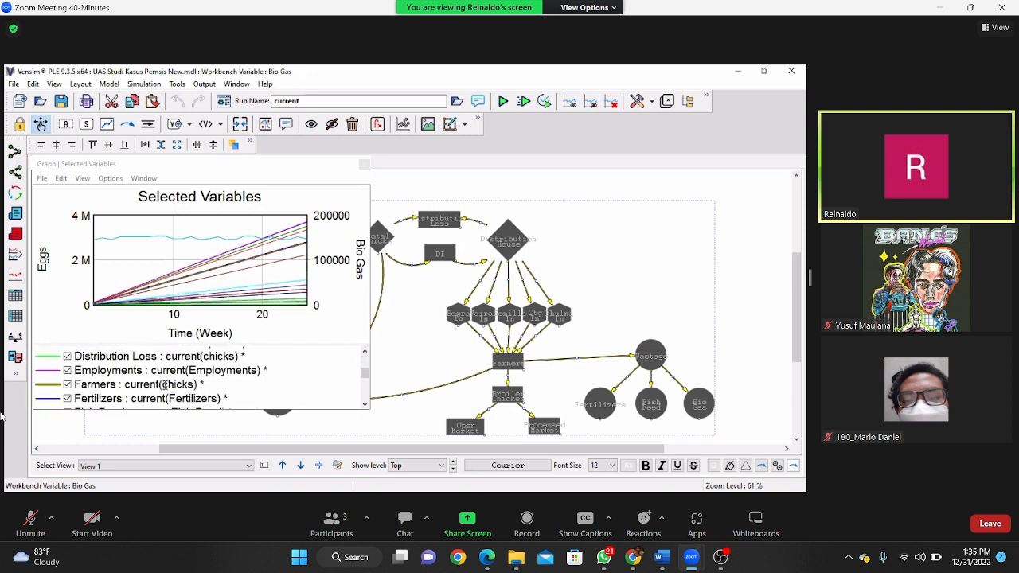
scroll(164, 385, "down", 6)
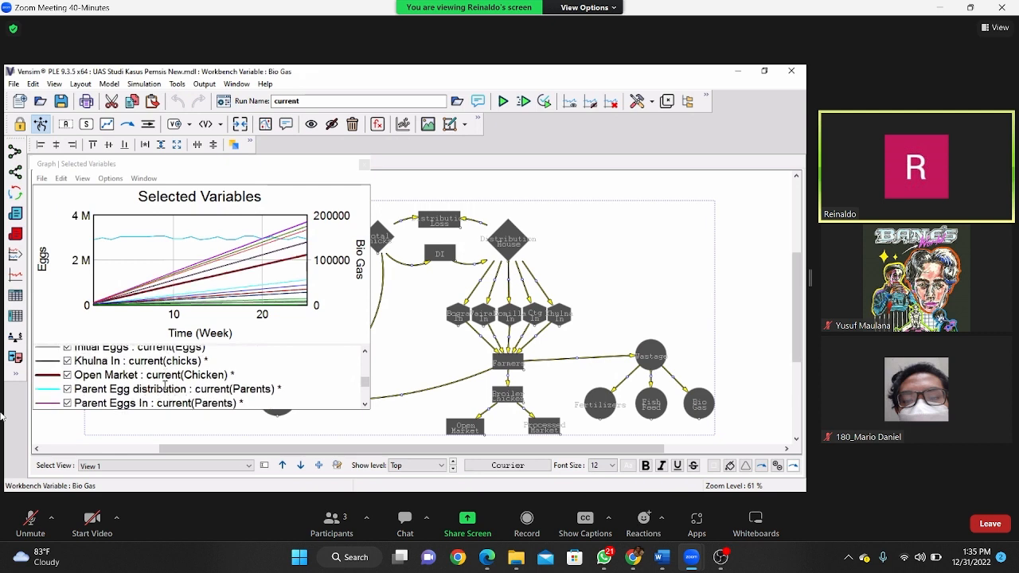
scroll(164, 385, "down", 1)
scroll(164, 385, "down", 8)
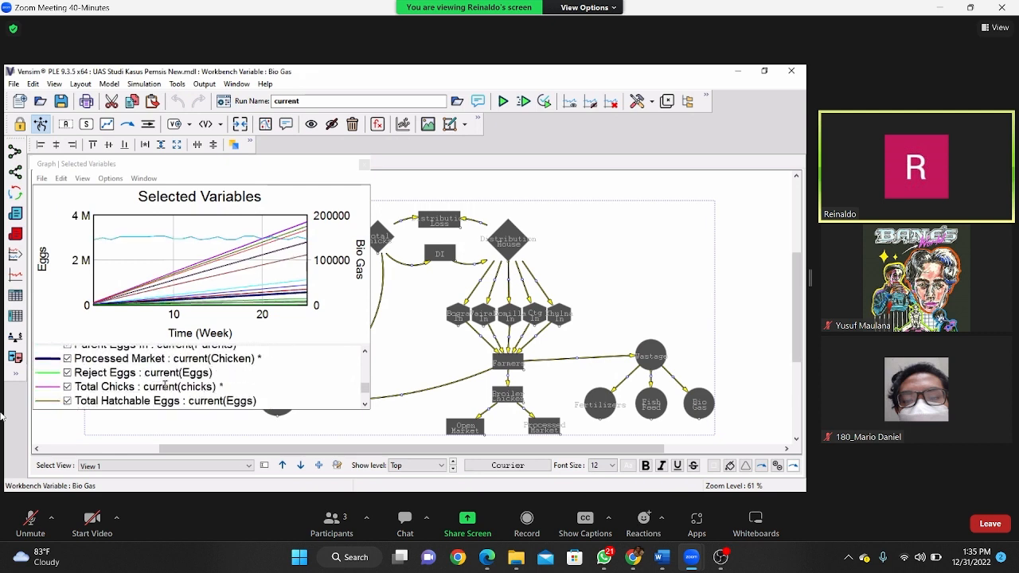
scroll(164, 385, "up", 2)
scroll(164, 385, "up", 10)
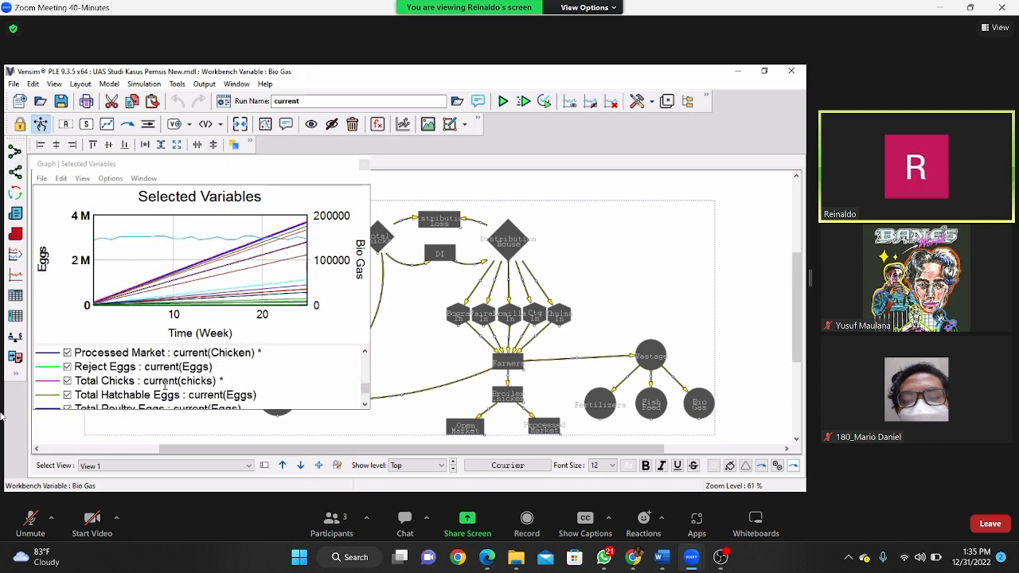
scroll(164, 385, "up", 12)
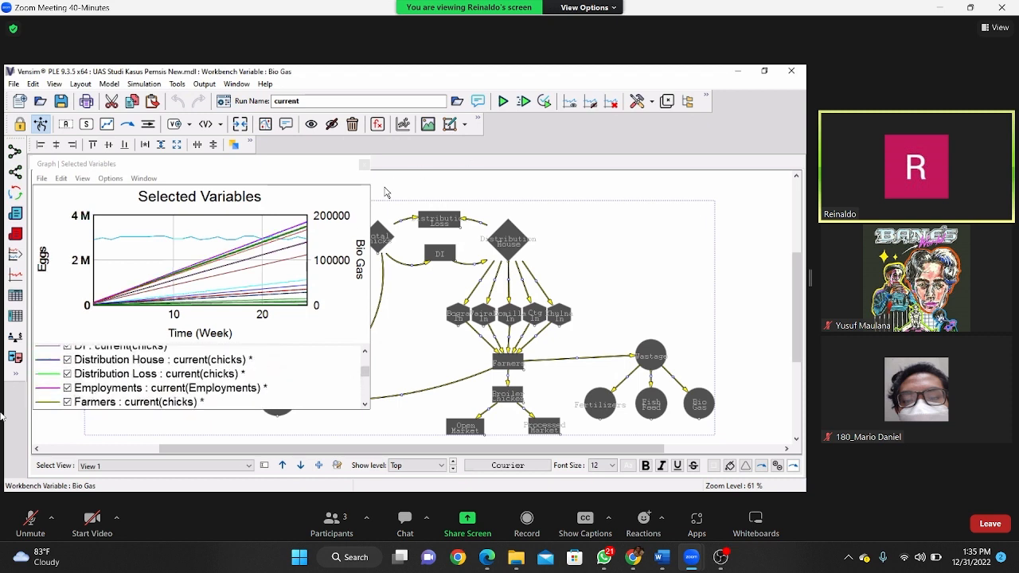
key("Up")
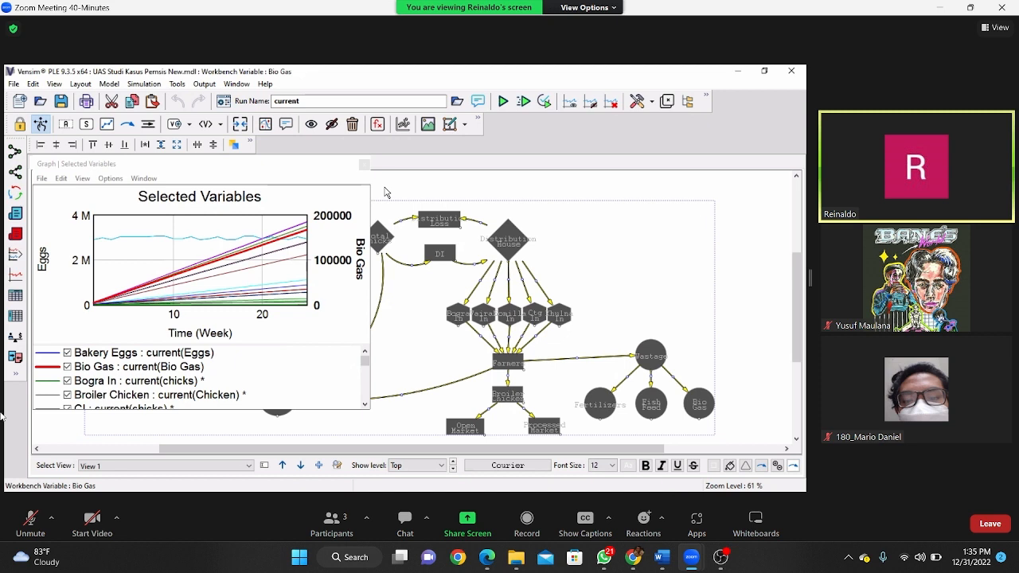
left_click(297, 241)
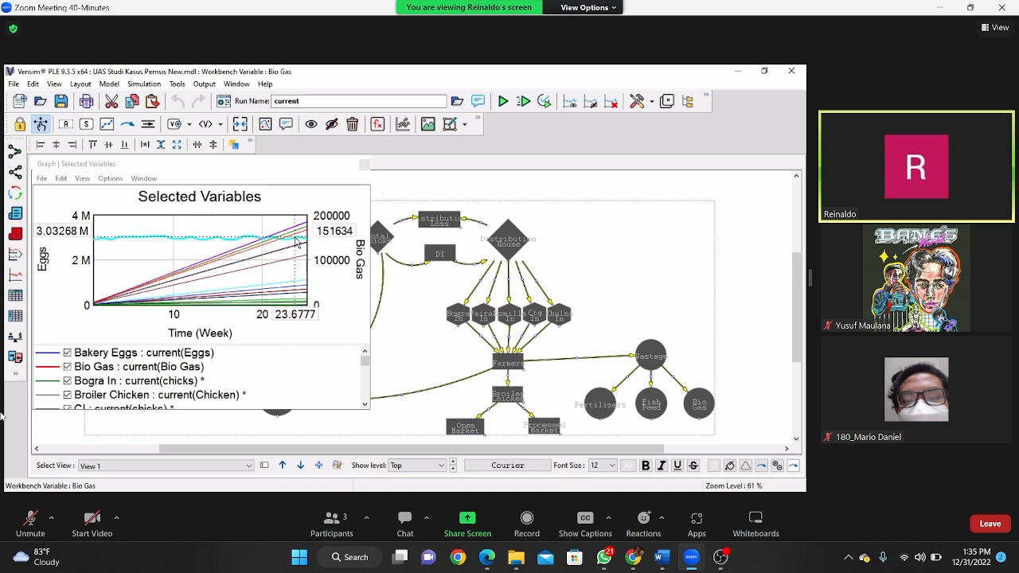
left_click(363, 167)
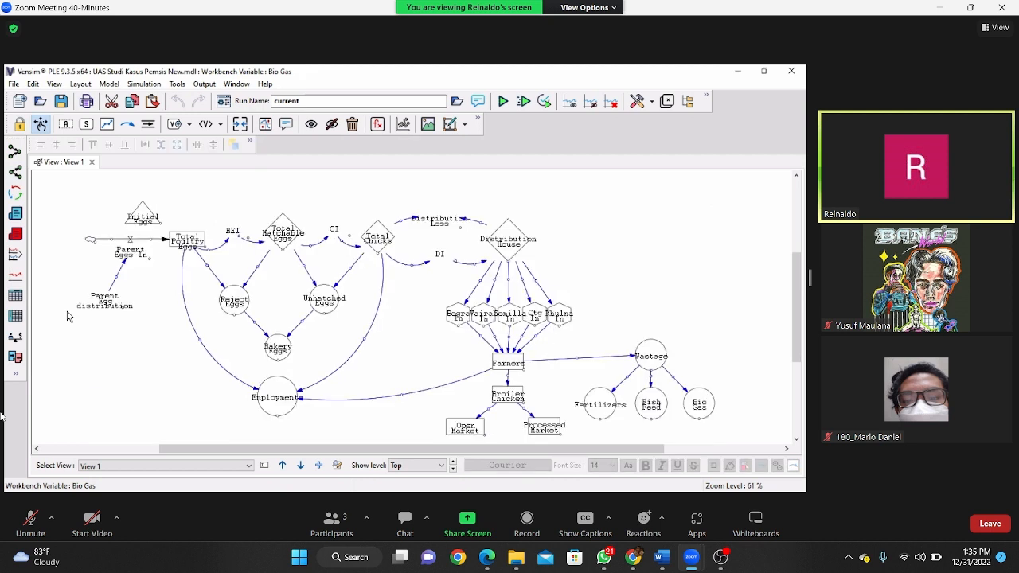
- Select the egg-stage variables, then graph CI, Total Chicks, DI, Distribution Loss and Distribution House together and close the graph
left_click_drag(67, 311, 102, 329)
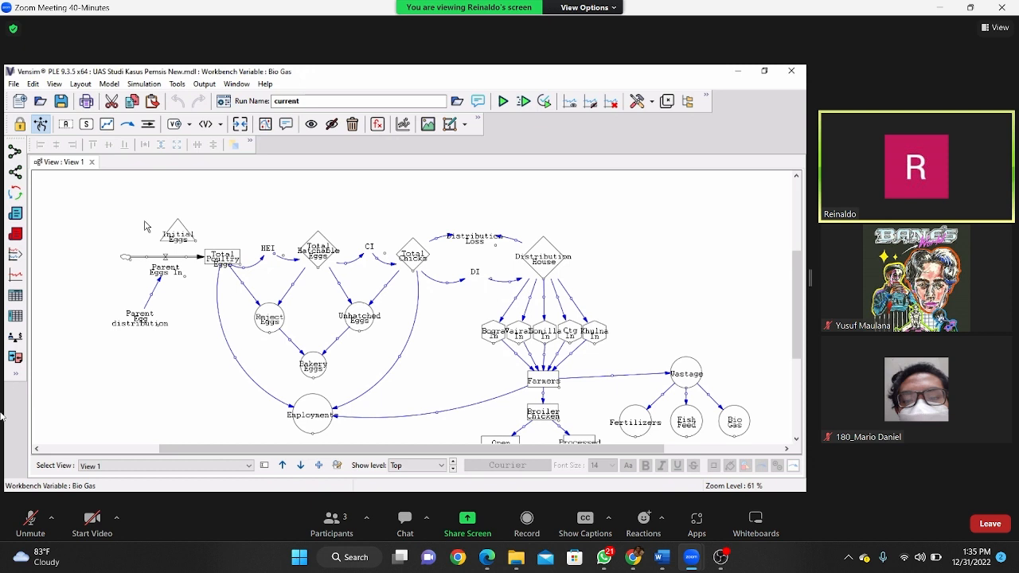
left_click_drag(113, 220, 347, 370)
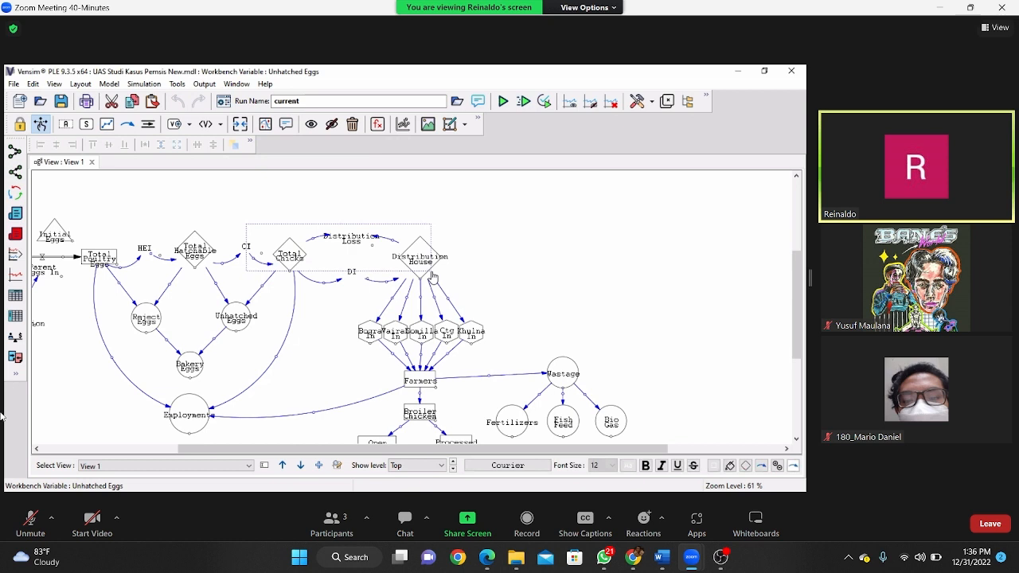
left_click_drag(432, 277, 433, 276)
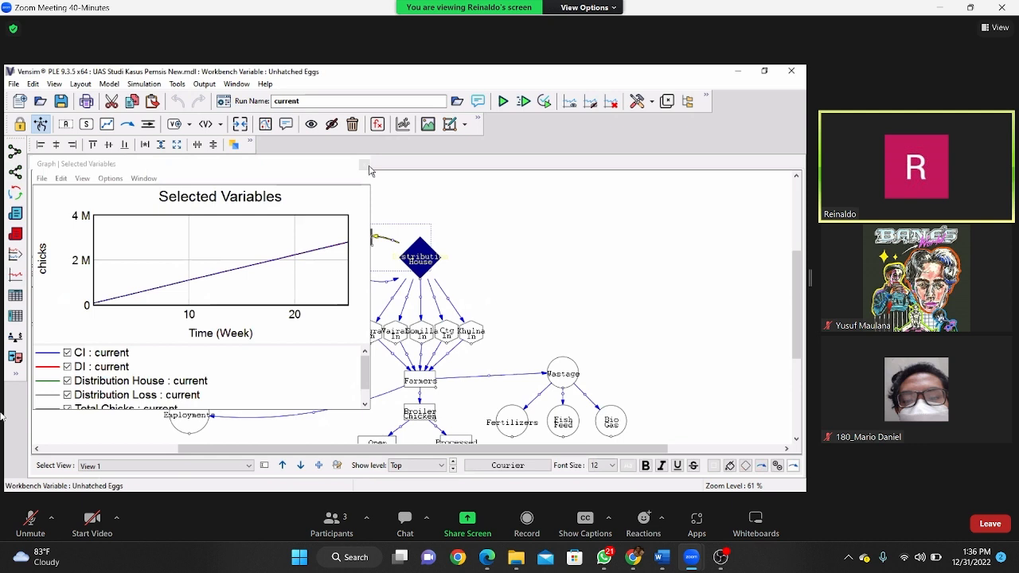
left_click(562, 350)
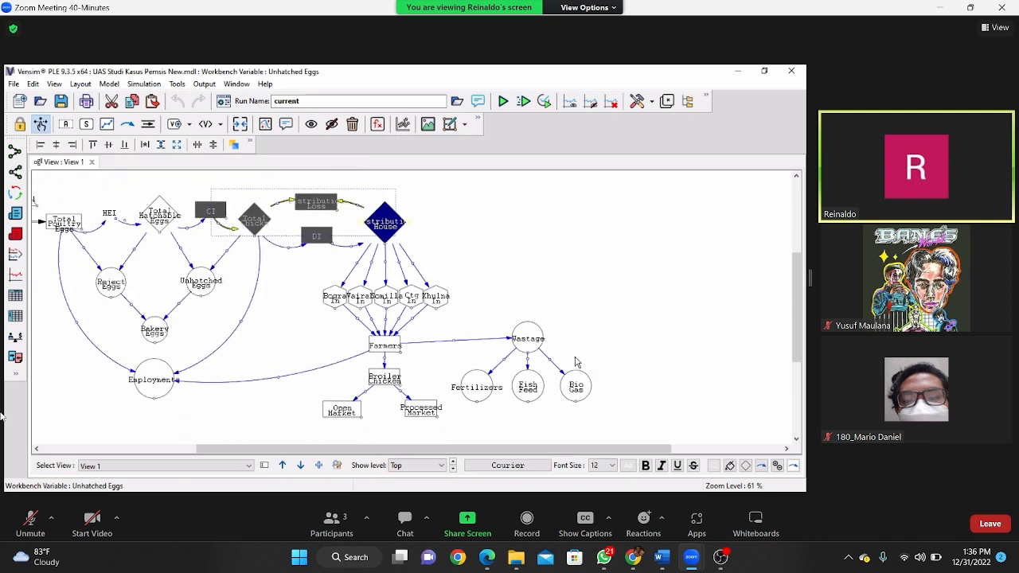
- Graph Wastage, Fertilizers, Fish Feed and Bio Gas together and close the graph after viewing it
scroll(576, 362, "down", 1)
left_click_drag(478, 280, 576, 364)
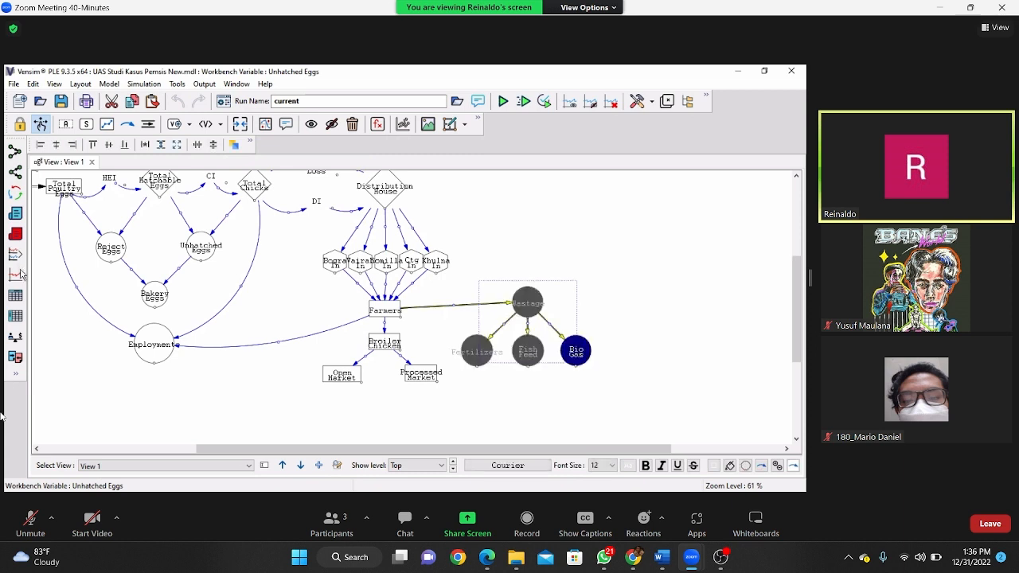
left_click(16, 274)
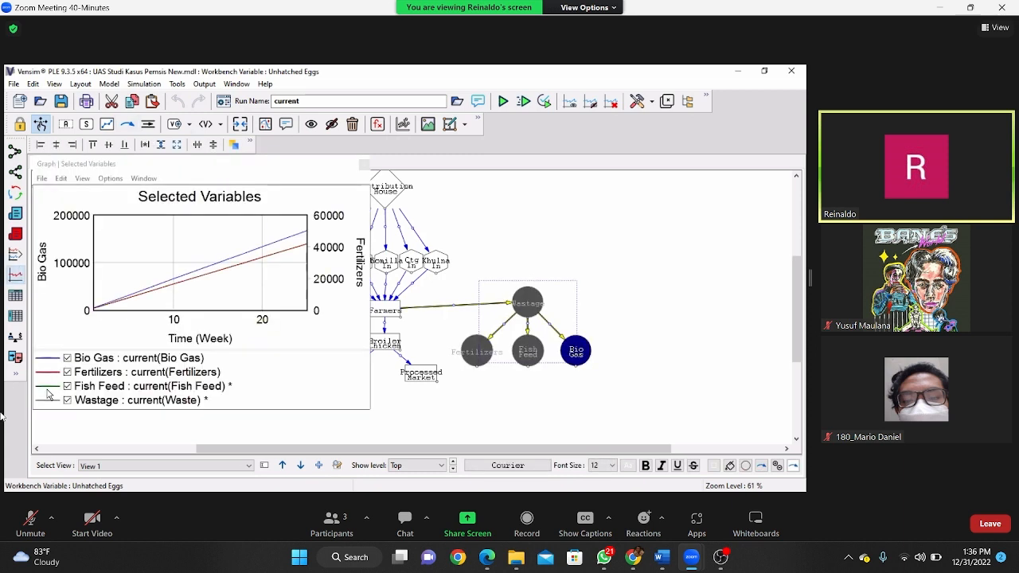
left_click(364, 165)
- Graph Parent Egg distribution on its own, follow its curve over the weeks and close the graph
scroll(364, 406, "left", 2)
scroll(363, 405, "up", 3)
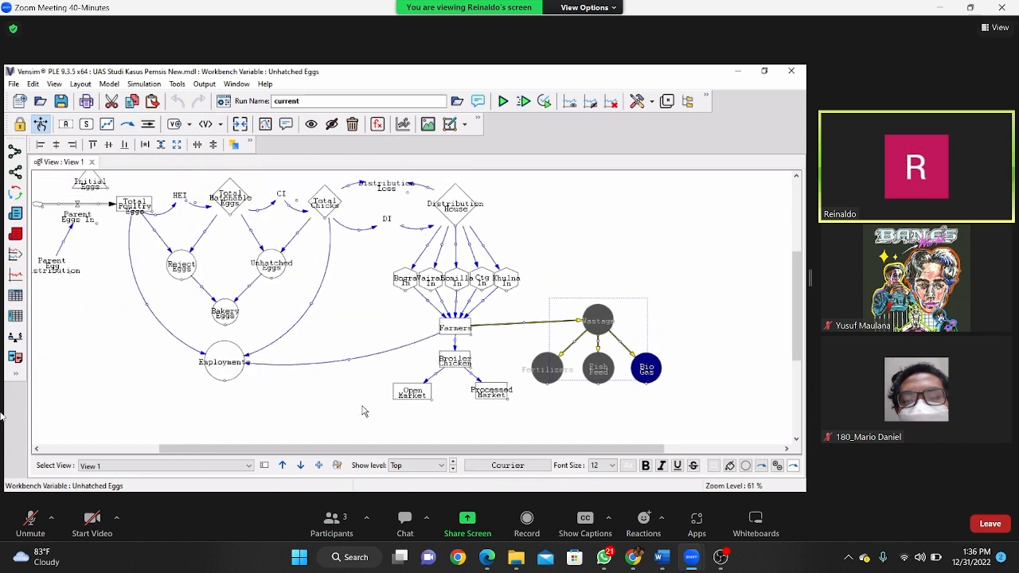
scroll(114, 367, "left", 1)
scroll(114, 366, "down", 1)
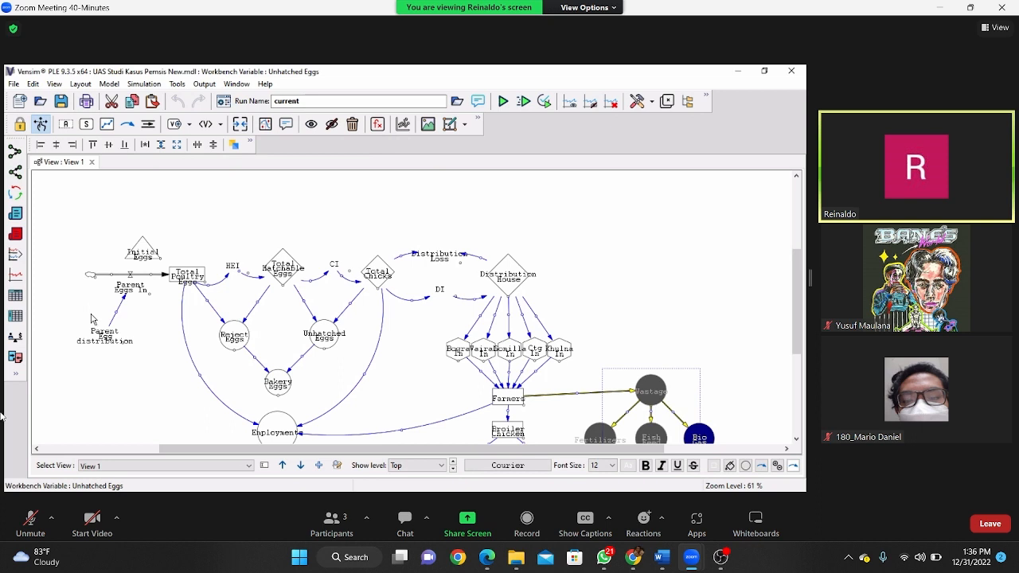
left_click(105, 336)
left_click(15, 277)
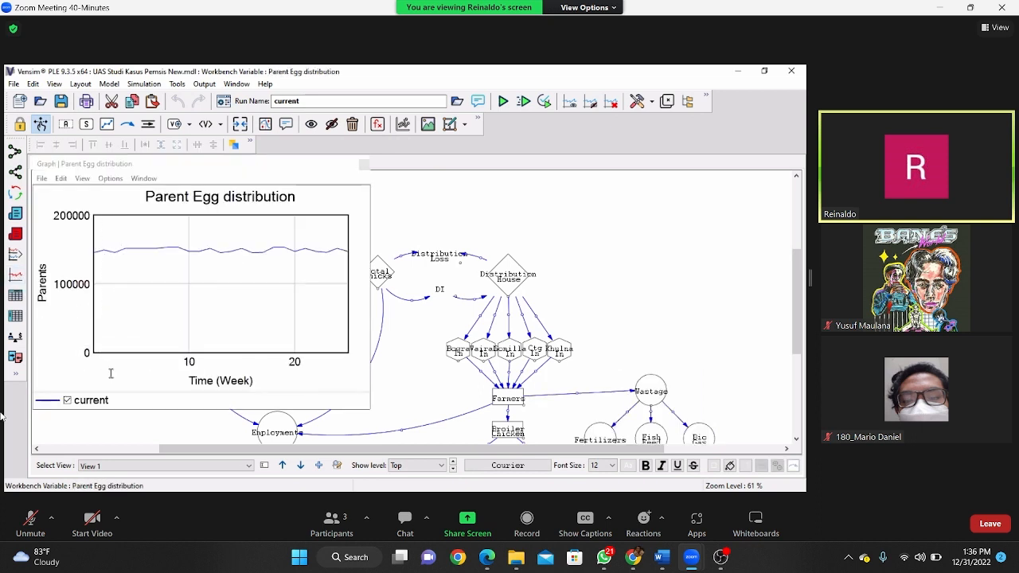
left_click_drag(116, 262, 205, 295)
left_click(365, 166)
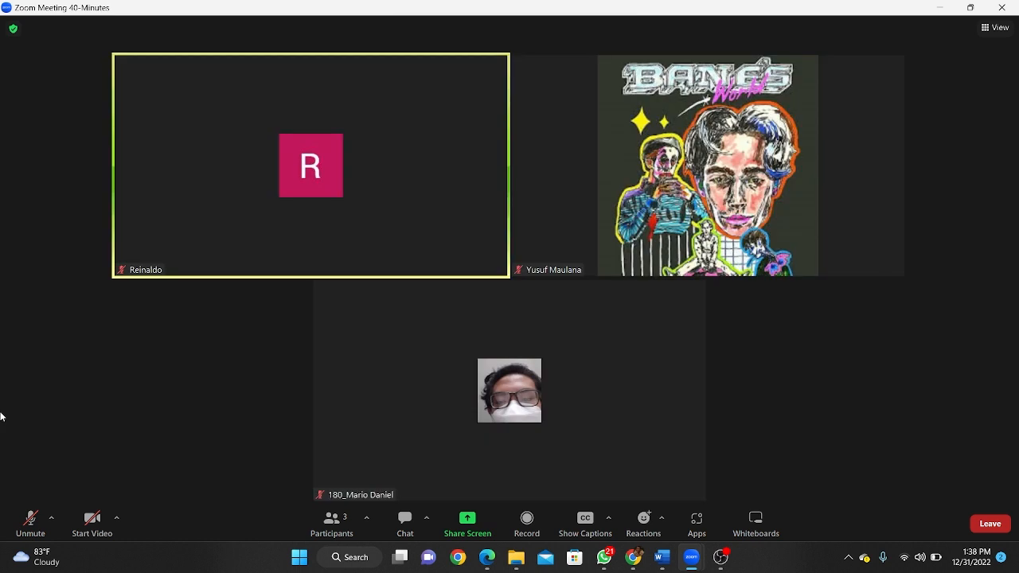